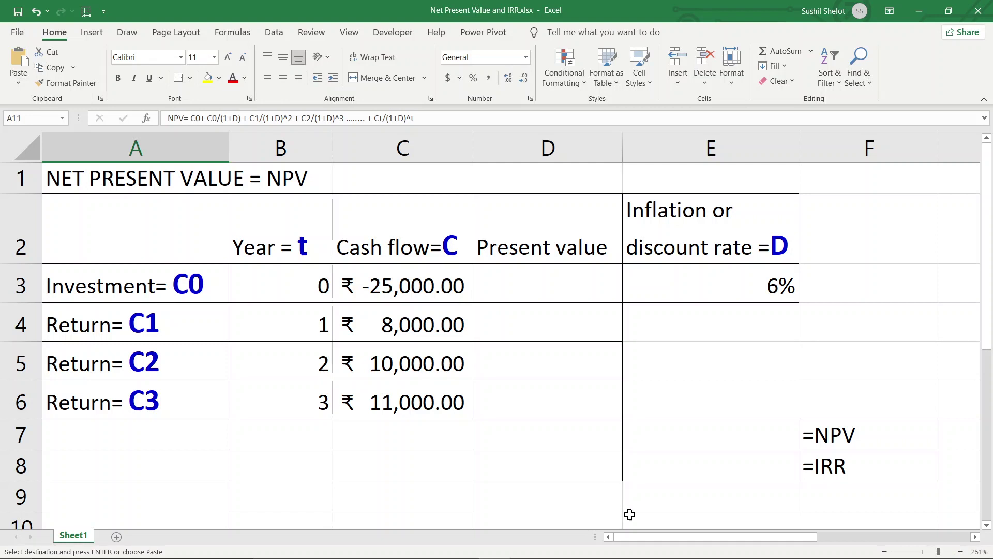
- Review the yearly inflation rates for India in columns M and N, and return to the discount rate heading in E2
left_click_drag(640, 539, 981, 534)
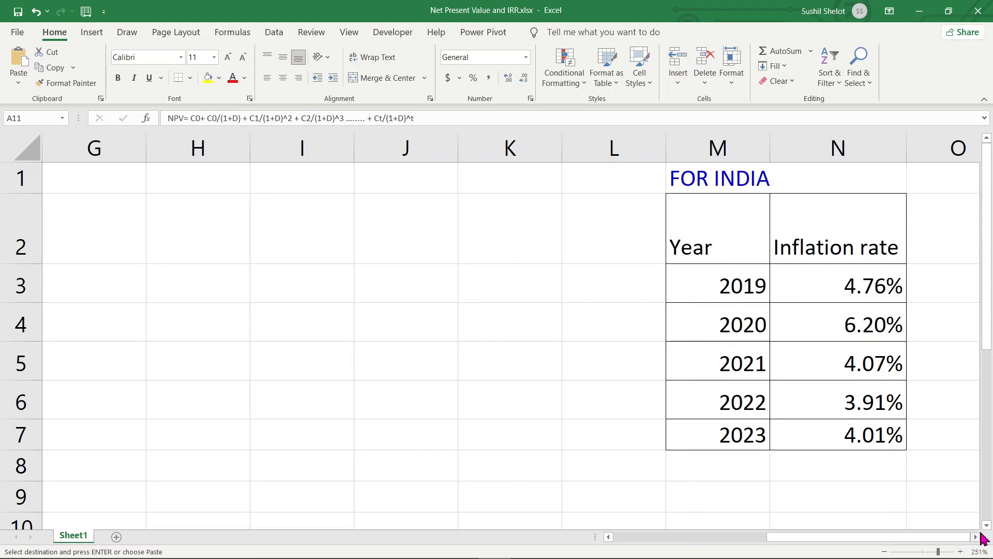
left_click_drag(954, 538, 590, 545)
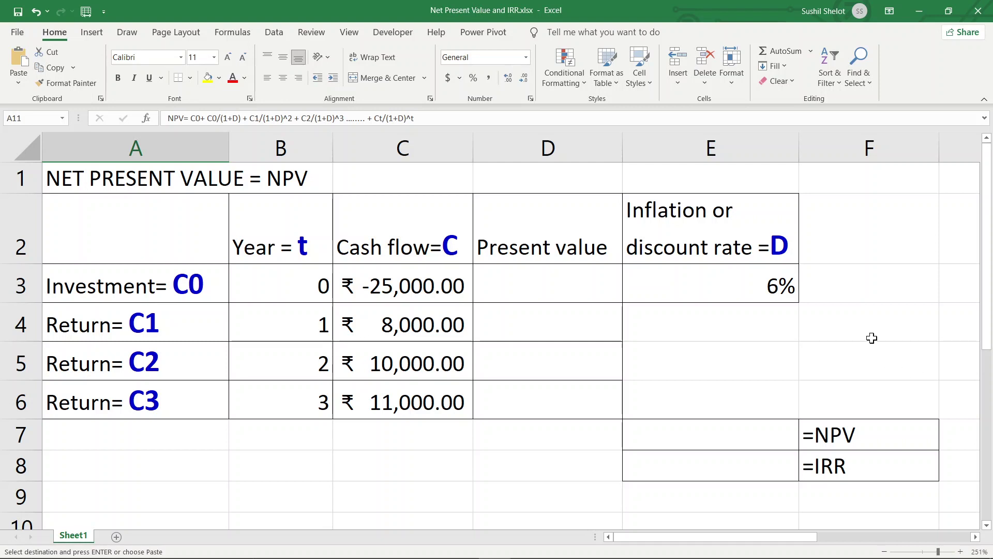
left_click(751, 229)
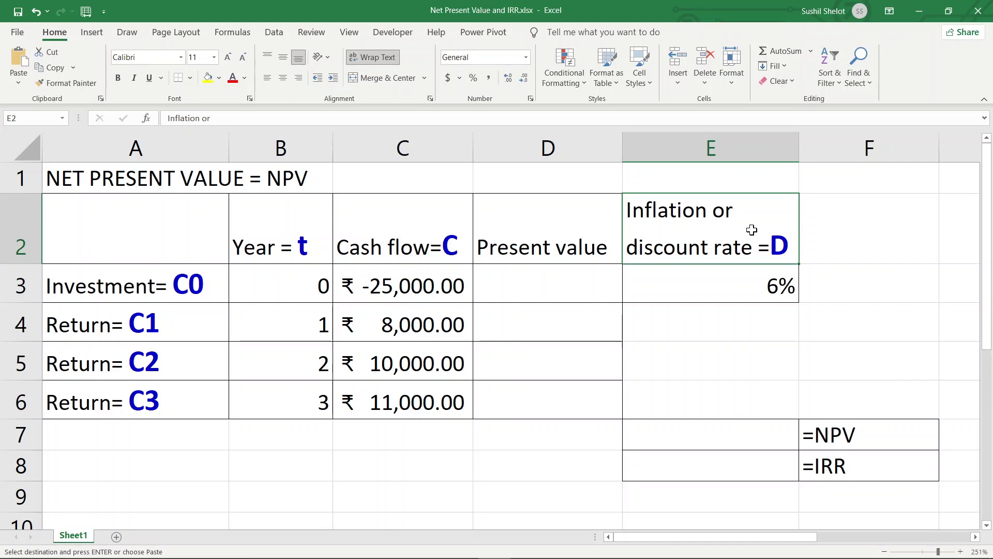
- Enter the present value formula =C3/(1+E3)^0 for the initial investment in cell D3
left_click(571, 287)
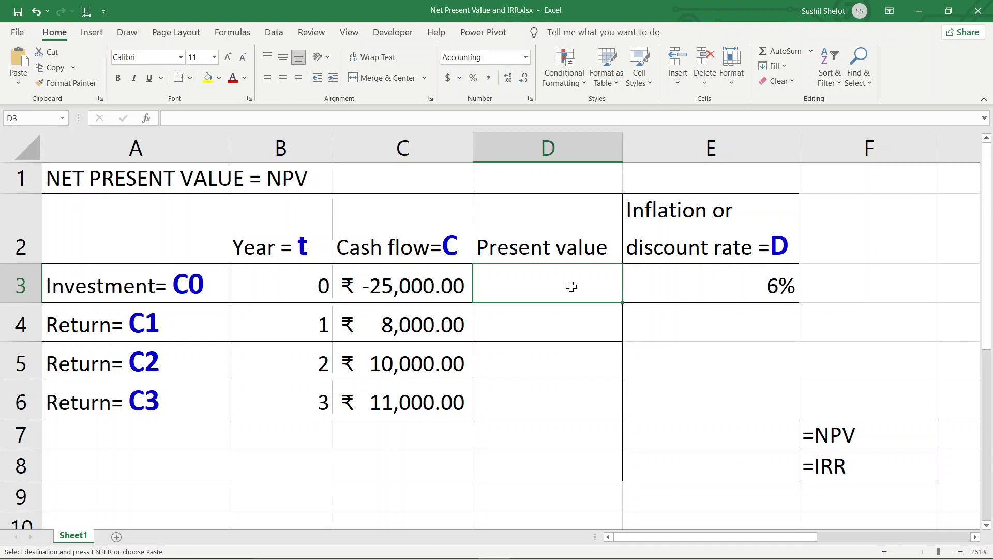
type("=")
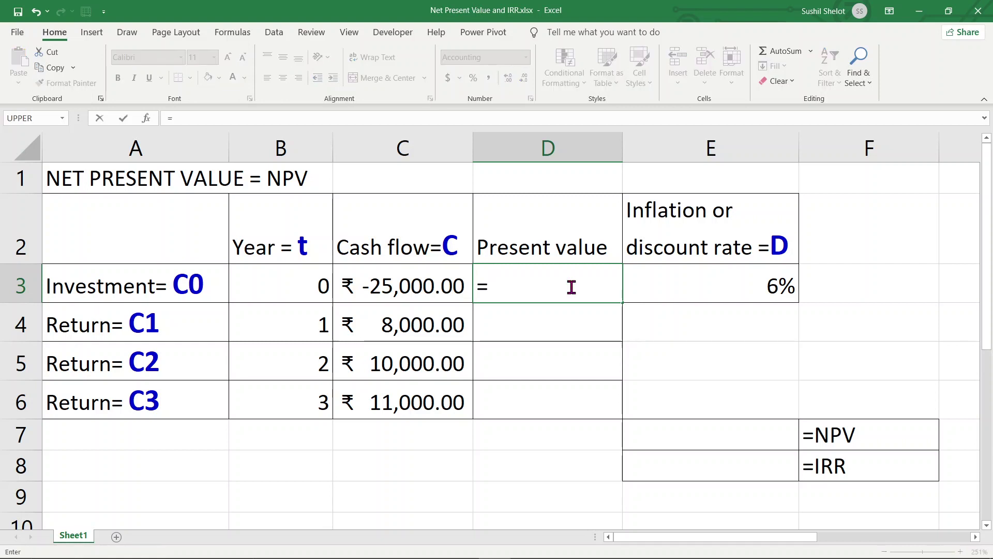
left_click(450, 287)
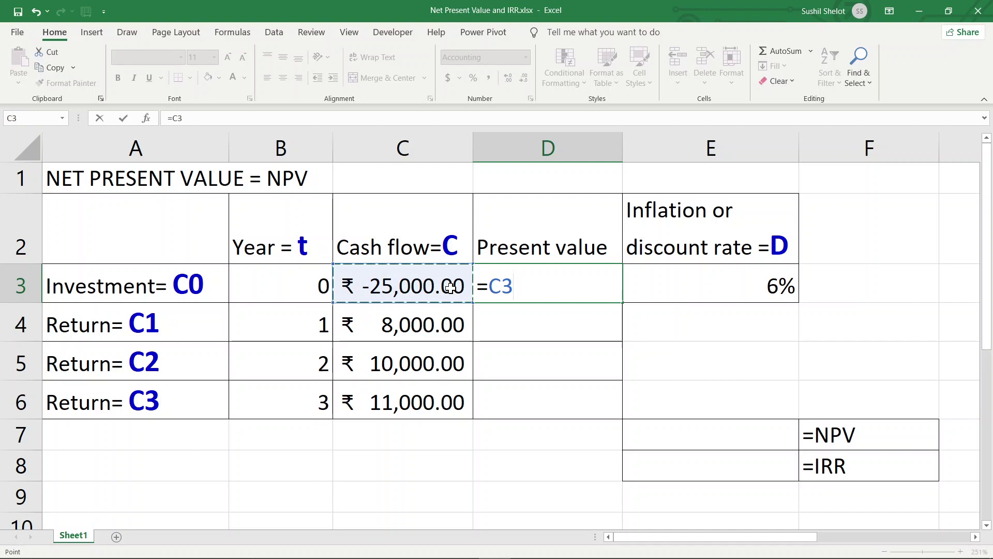
type("`")
key("BackSpace")
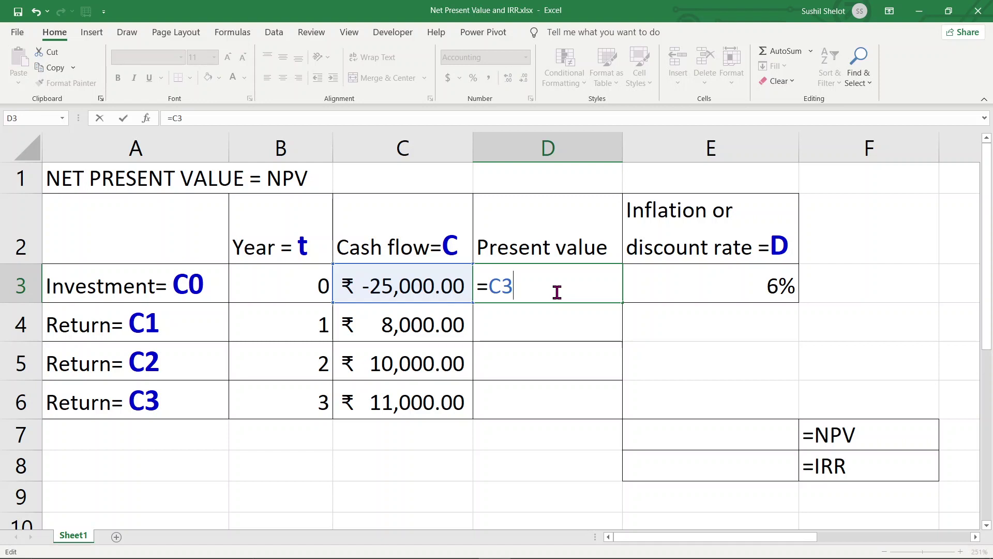
type("/")
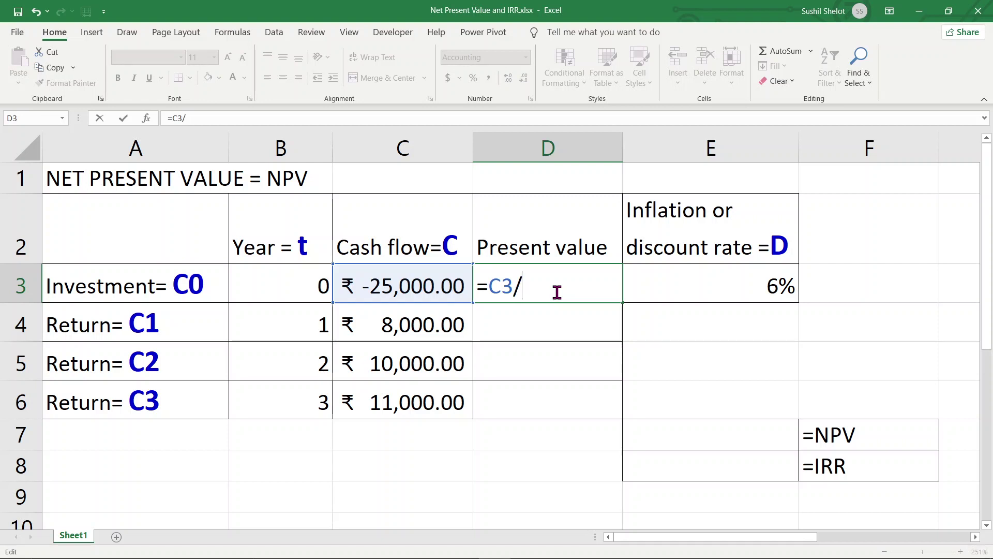
type("(1+")
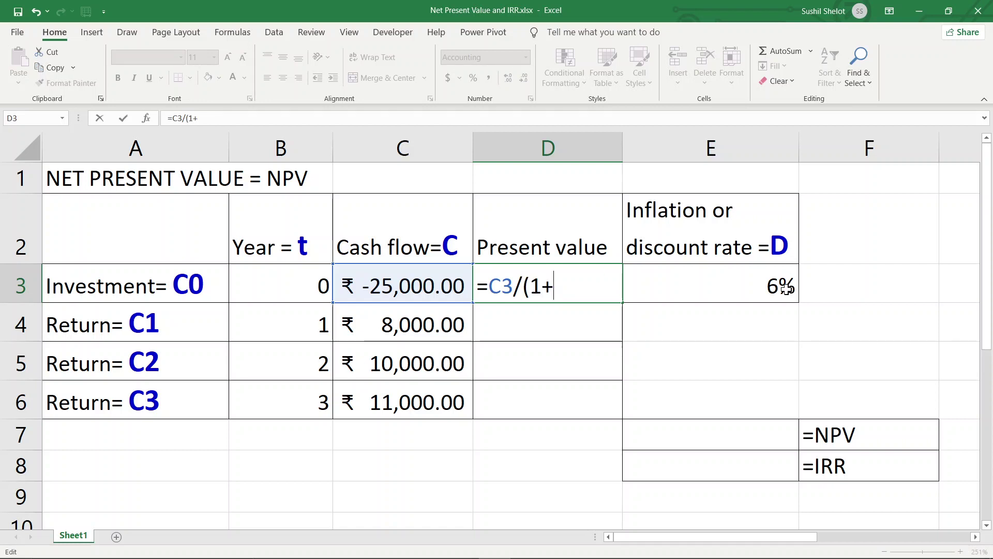
left_click(786, 288)
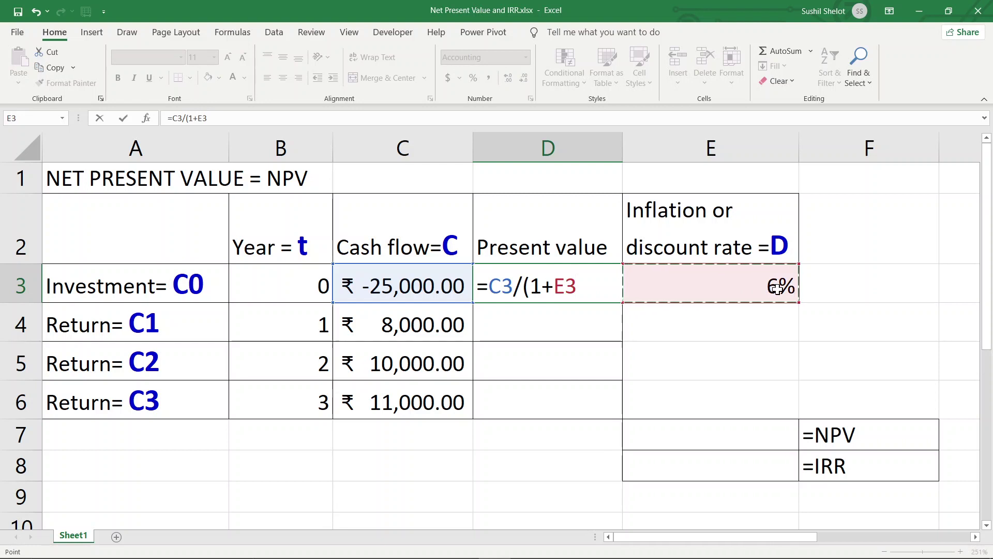
type(")")
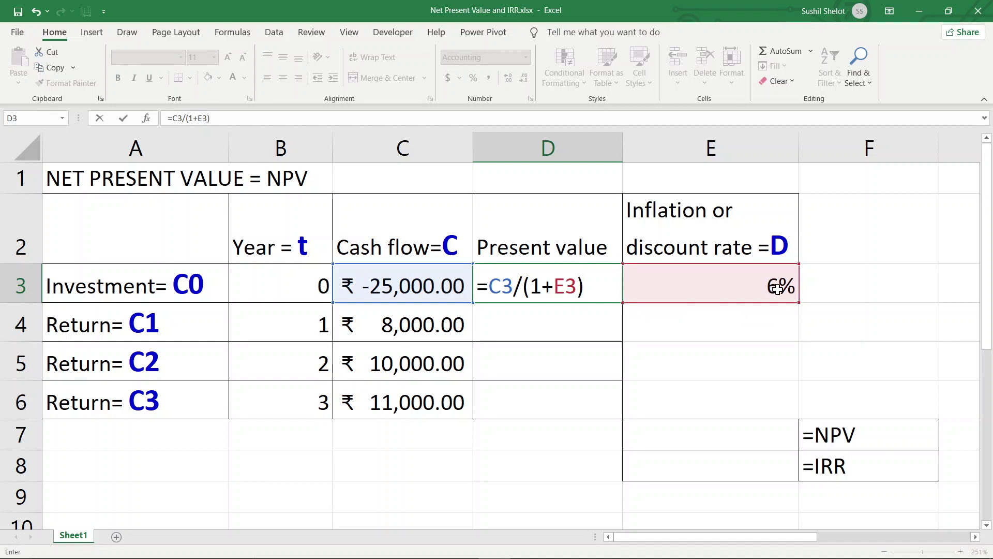
type("^0")
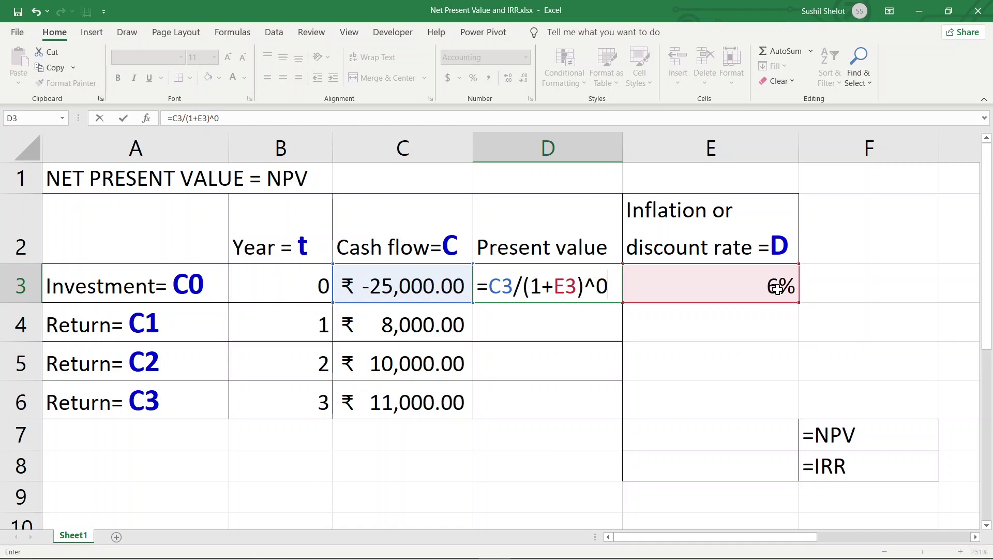
key("Return")
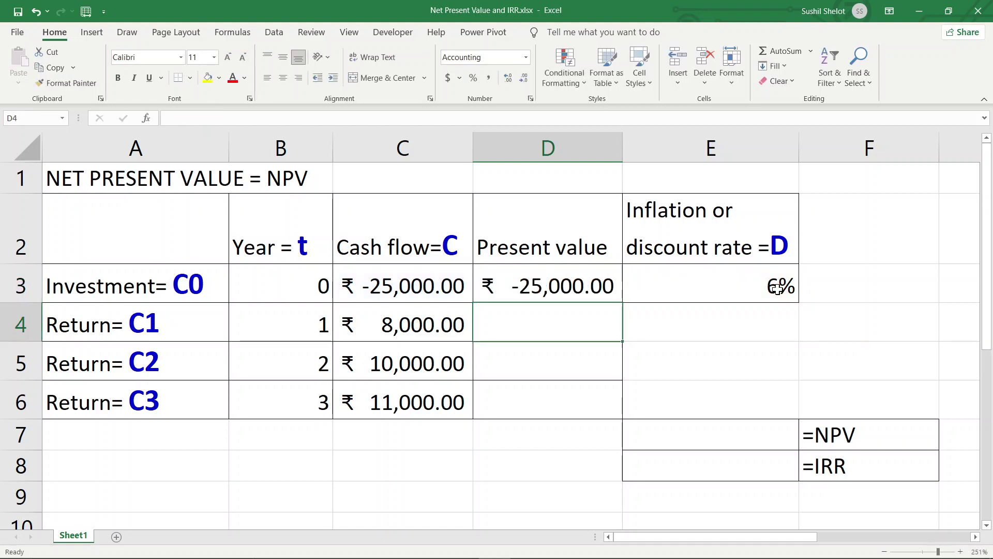
- Make the discount rate reference in the D3 formula absolute as $E$3
left_click(598, 285)
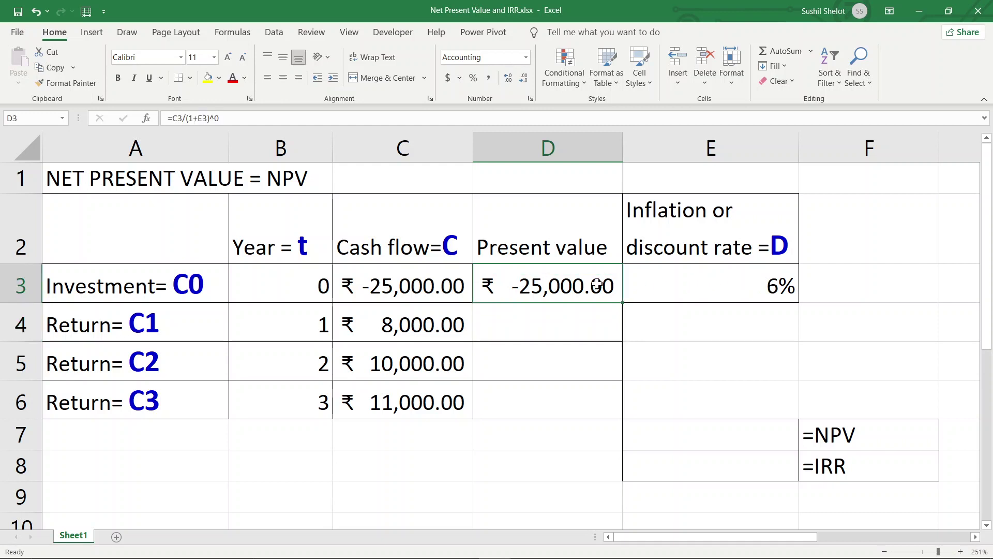
left_click(199, 118)
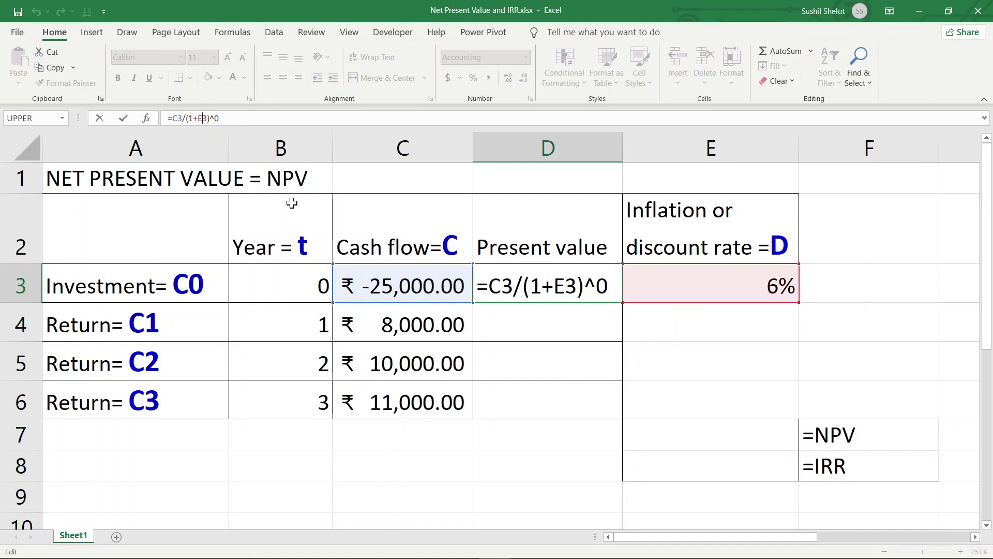
key("F4")
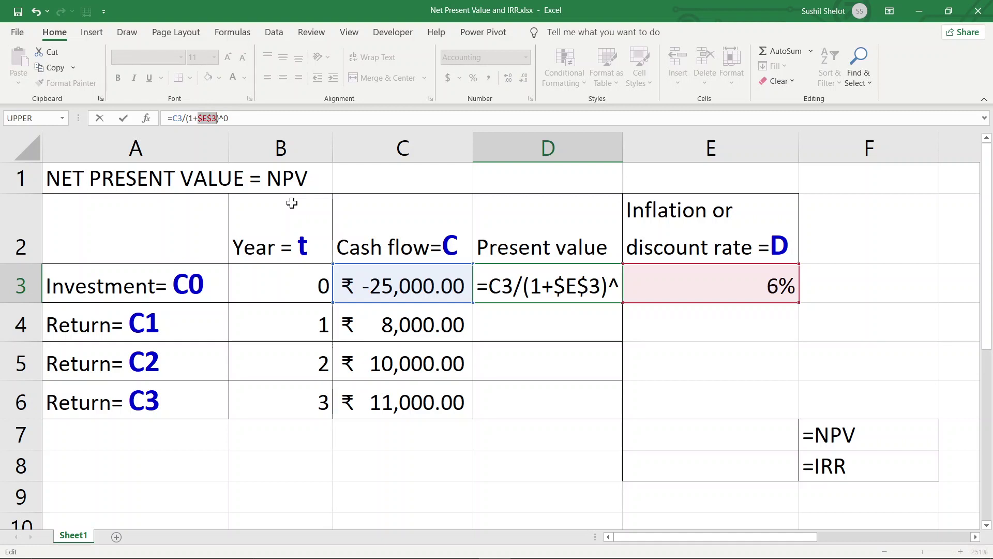
type("^0")
key("Return")
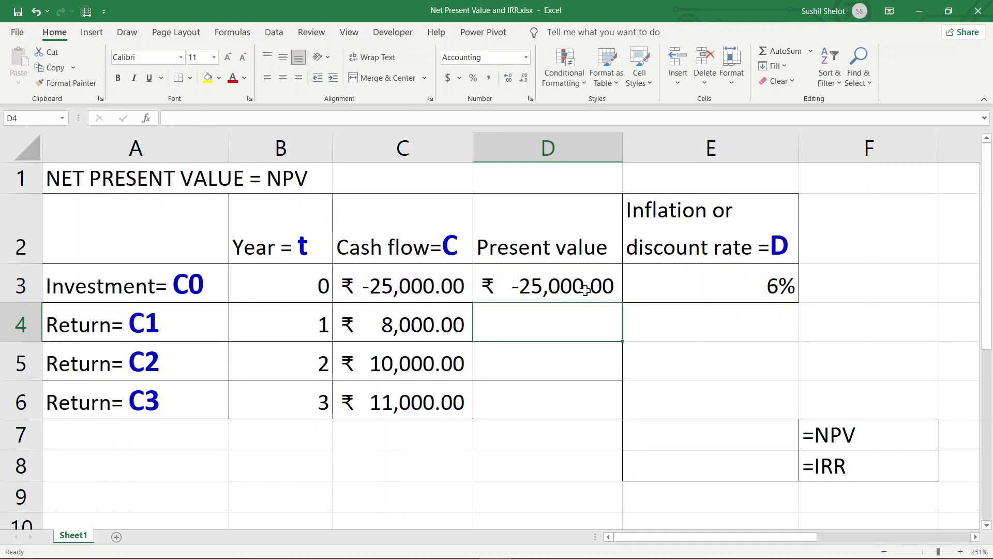
- Replace the exponent 0 in the D3 formula with the year cell B3, and fill the formula down to D6
left_click(585, 291)
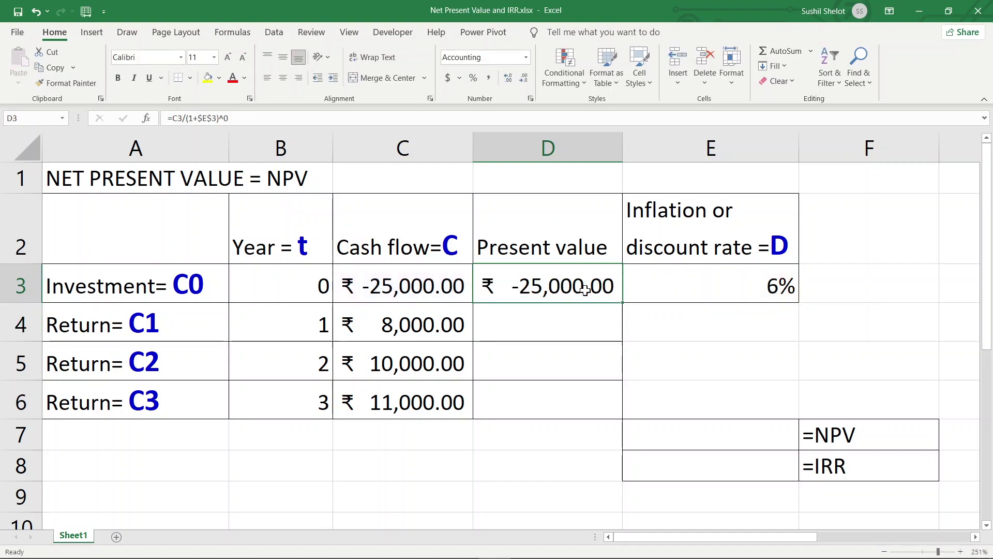
left_click(232, 120)
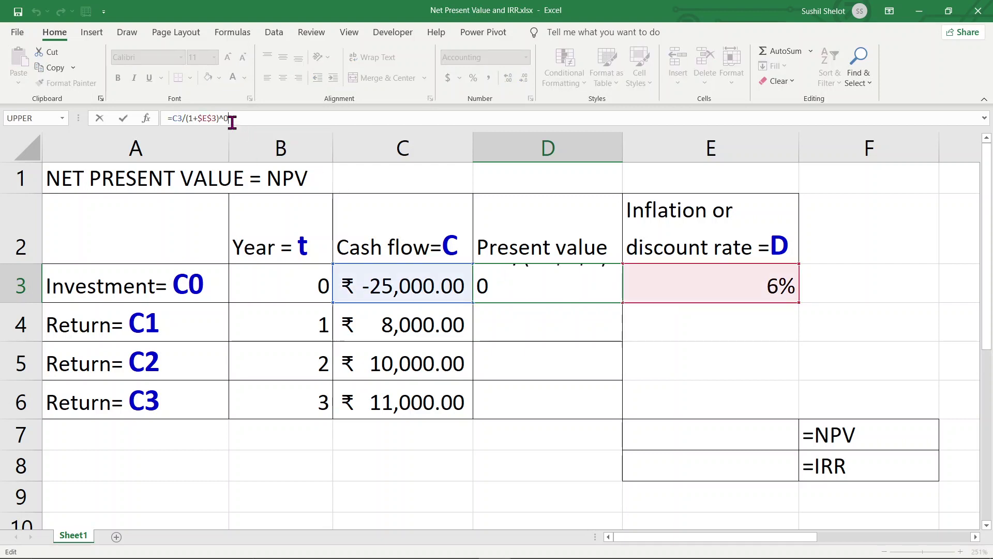
key("BackSpace")
left_click(280, 285)
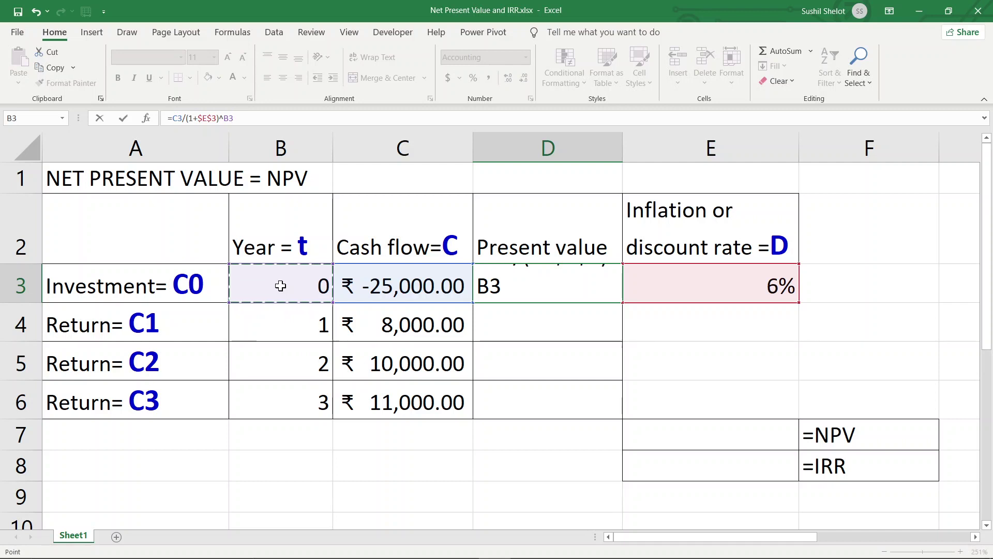
key("Return")
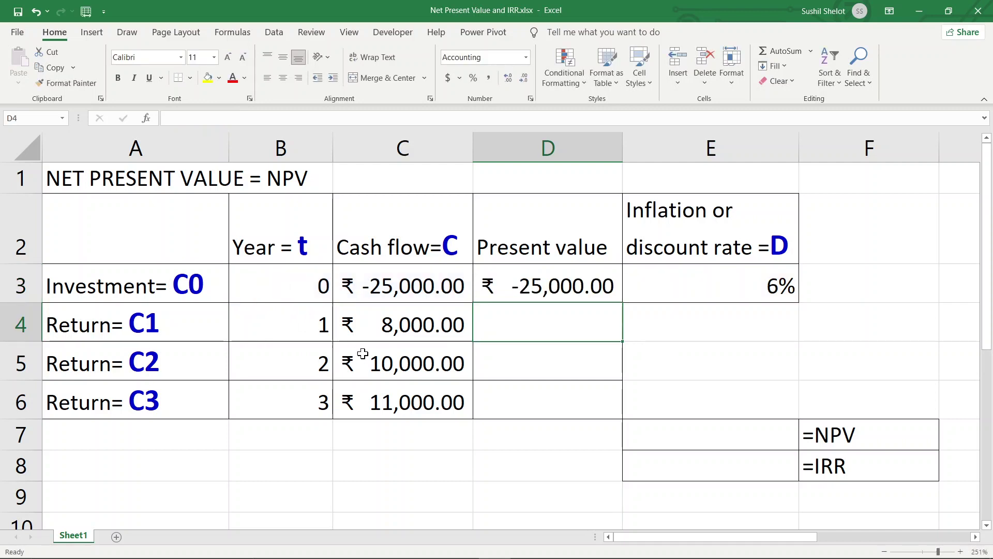
left_click(611, 293)
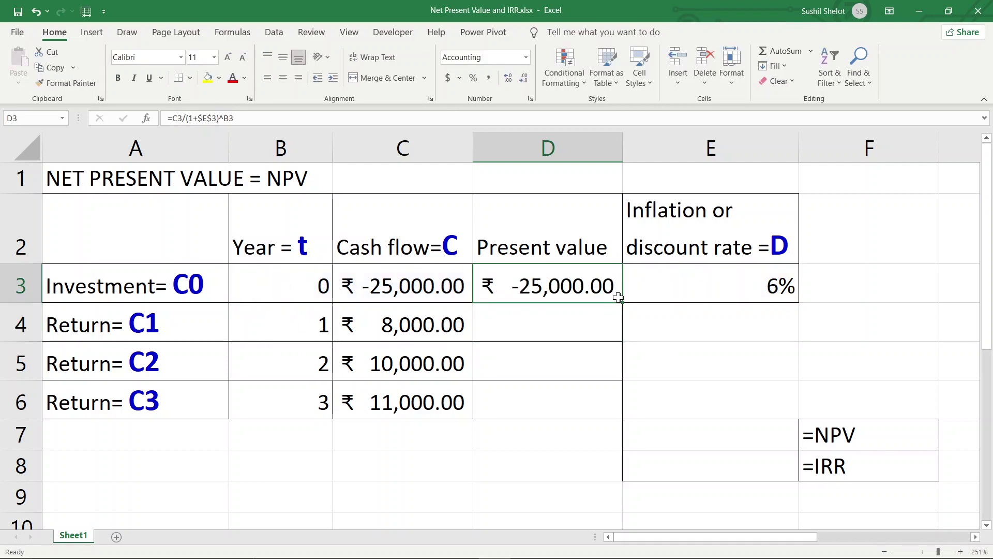
left_click_drag(621, 301, 627, 407)
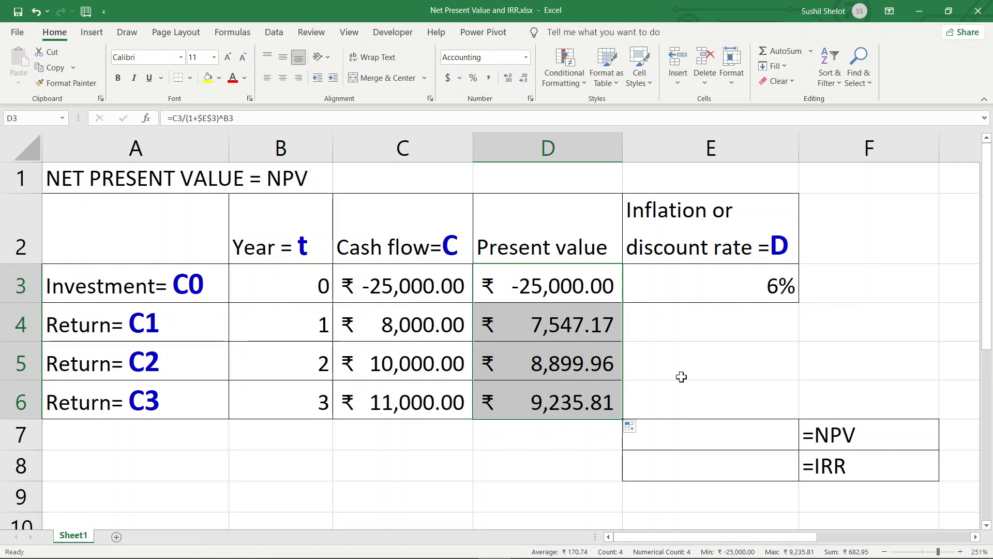
- Check the copied present value formulas in D4 to D6 against the cash flows and the general NPV formula in A11
left_click(611, 329)
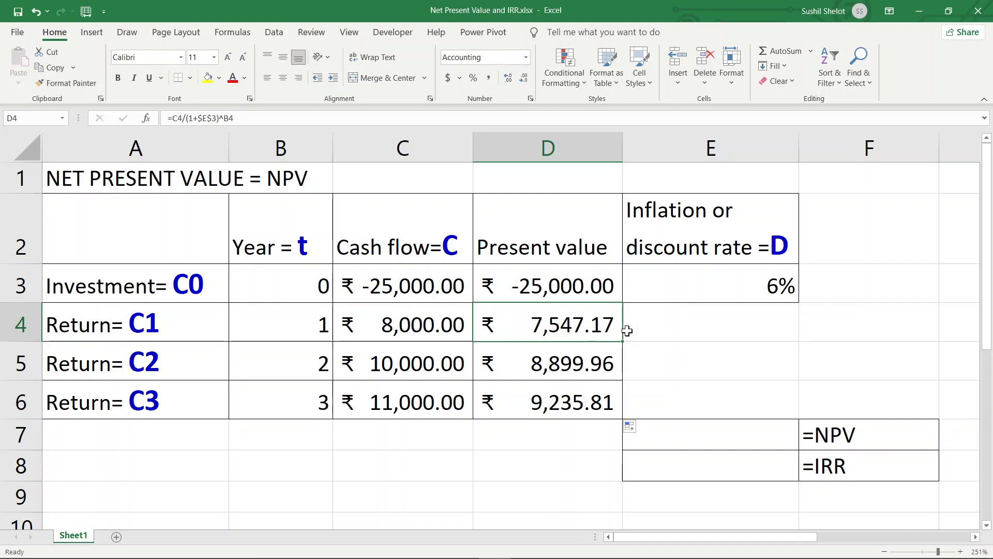
left_click(606, 353)
left_click(598, 402)
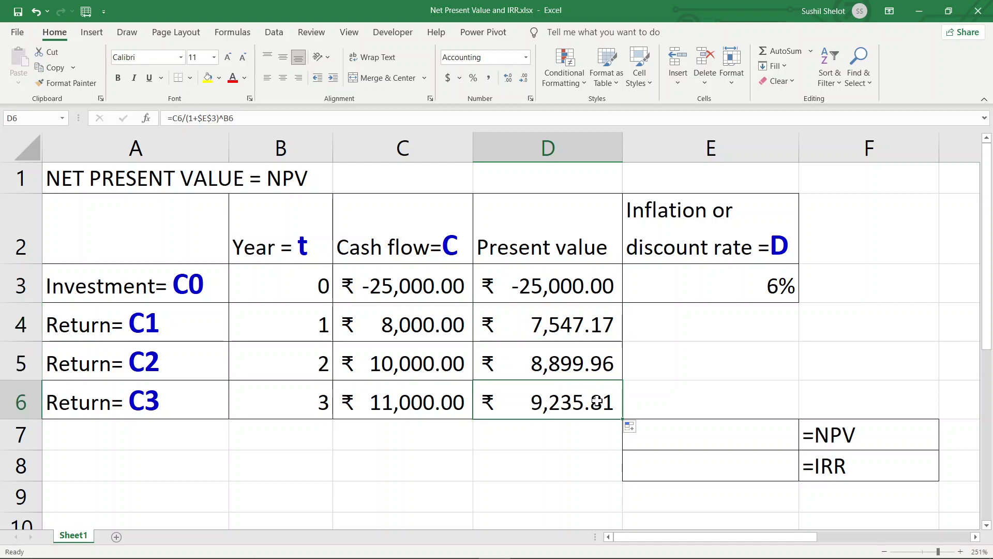
left_click(433, 410)
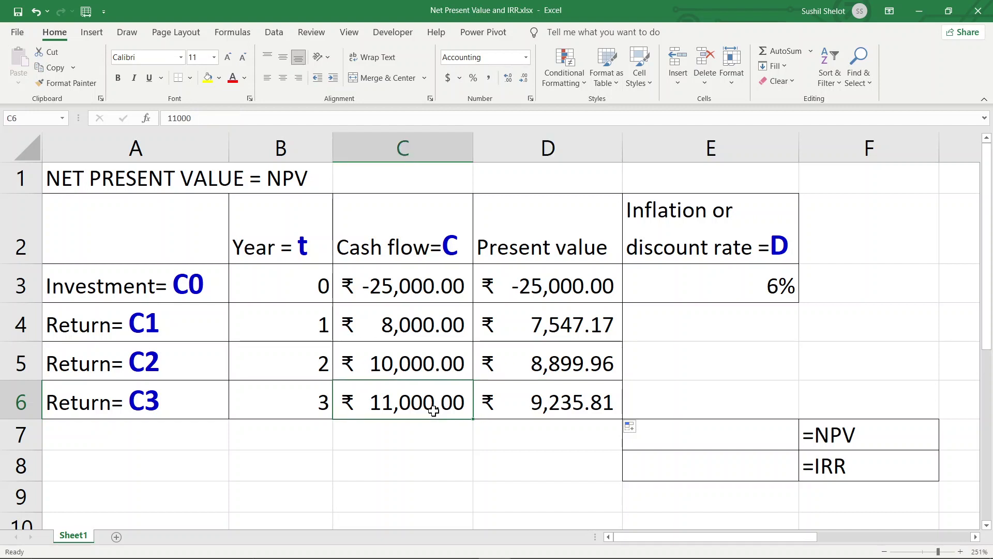
left_click(527, 397)
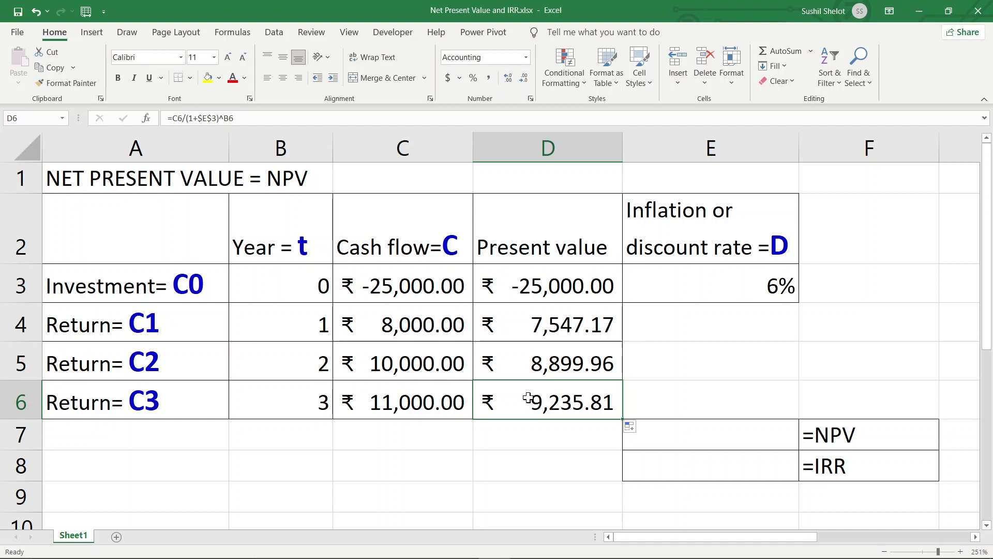
left_click(118, 470)
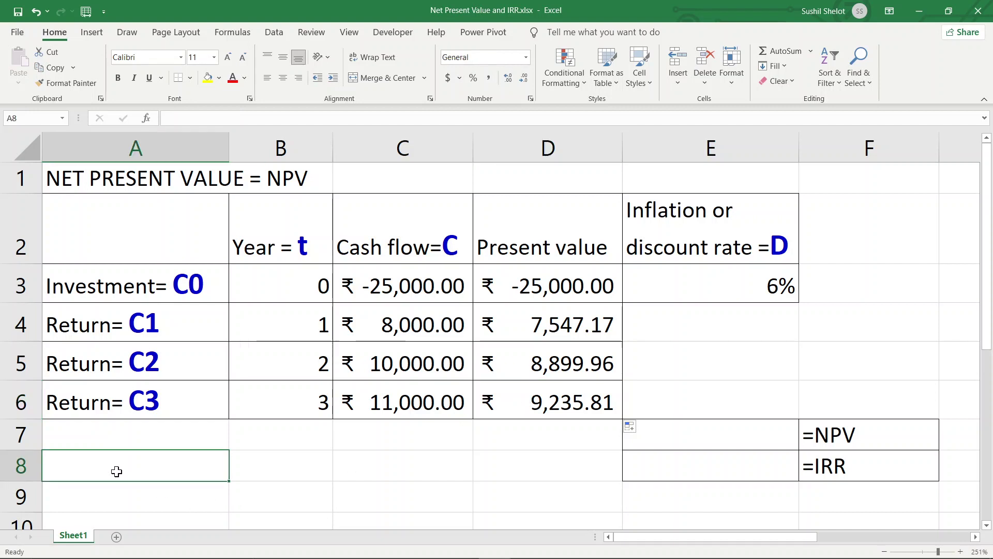
scroll(117, 470, "down", 1)
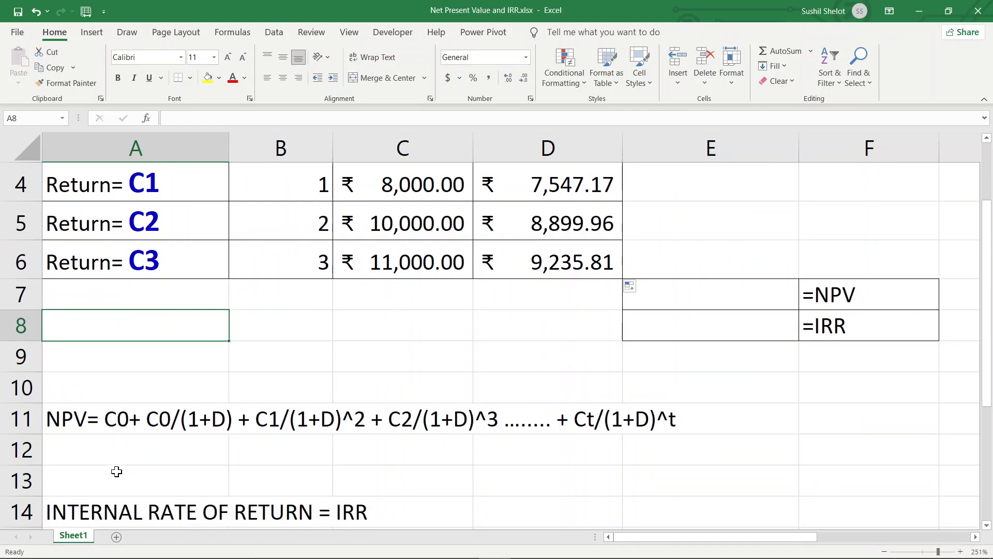
left_click(88, 426)
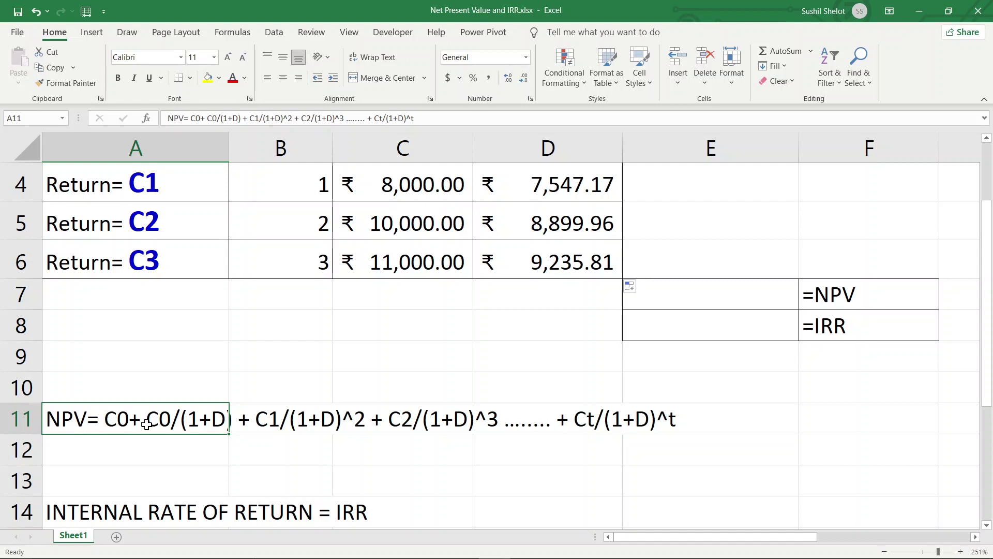
scroll(444, 367, "up", 1)
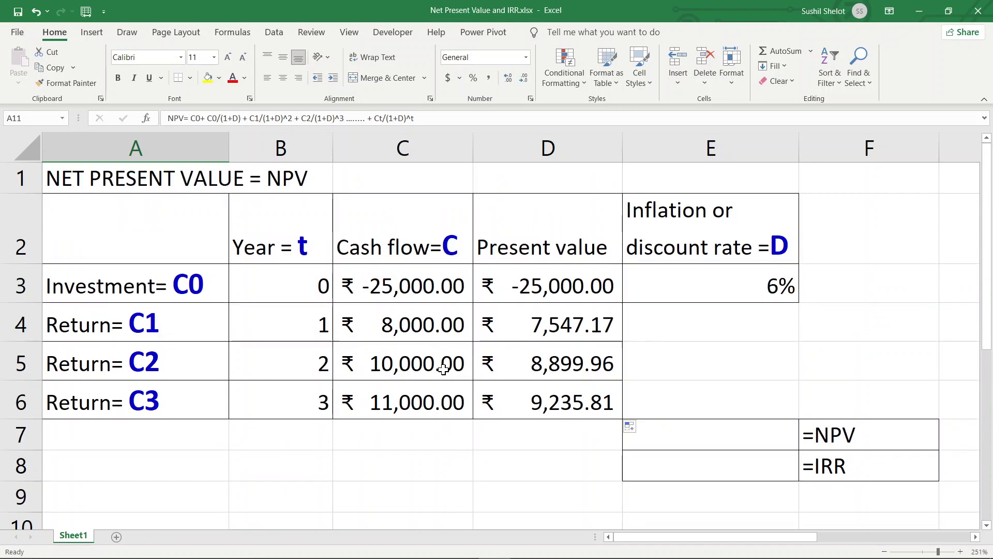
- Total the present values in cell D7 with the AutoSum formula =SUM(D3:D6)
left_click(520, 434)
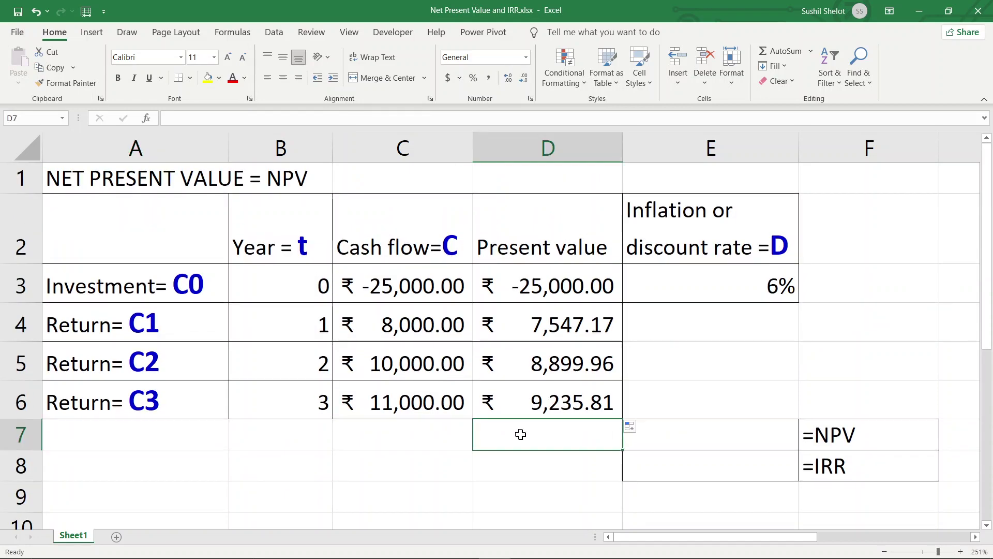
type("=")
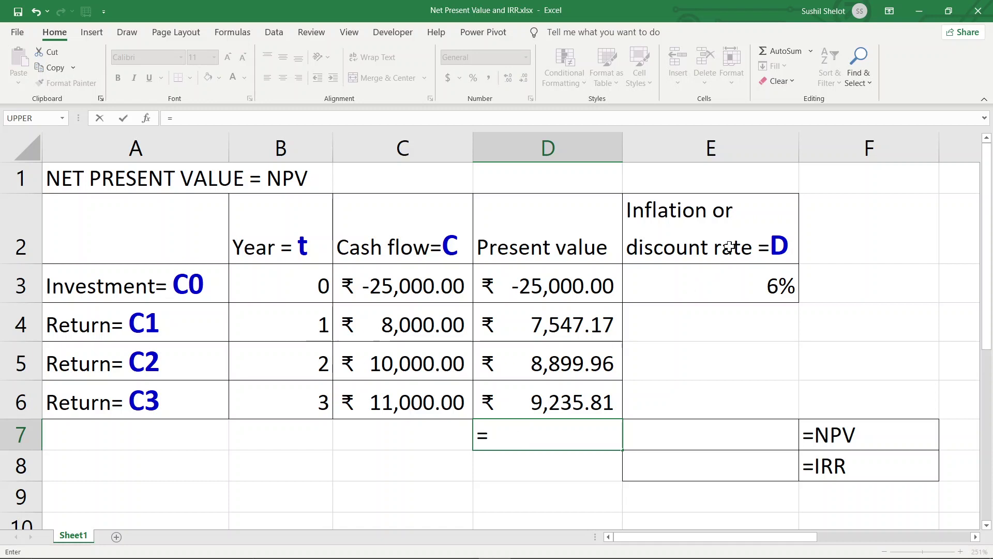
left_click(788, 51)
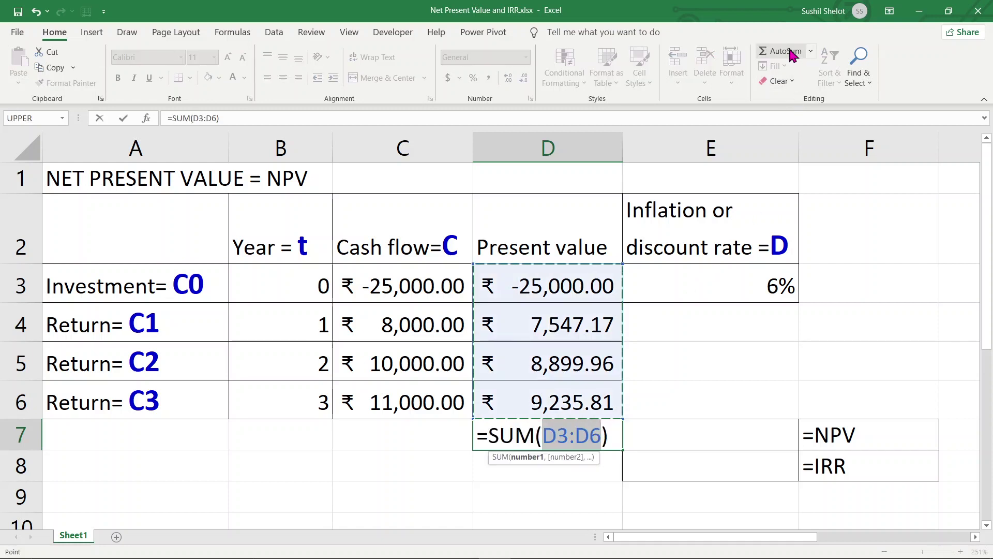
key("Return")
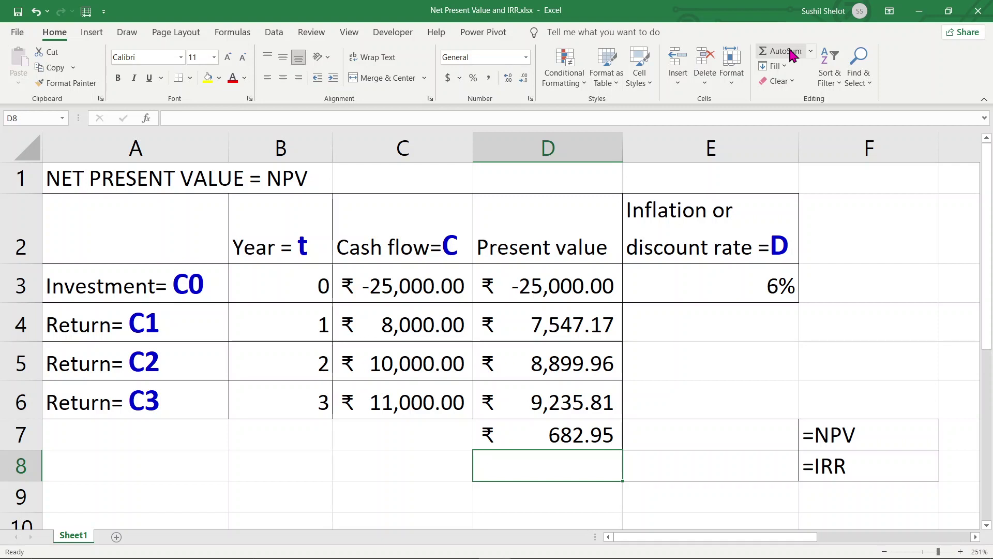
- Start an NPV formula in cell E7 with E3 as the rate and D4:D6 as the values, followed by a plus sign
left_click(731, 443)
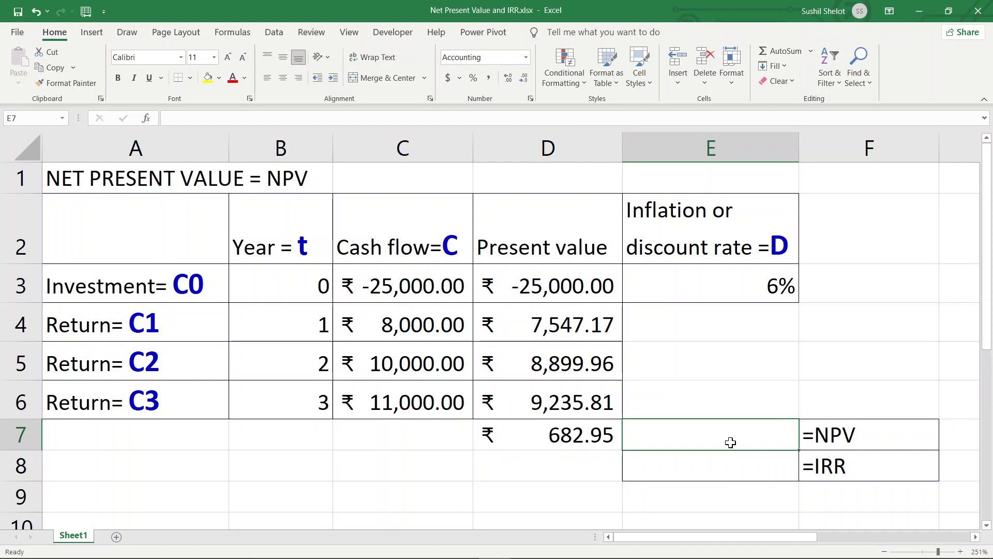
type("=NPV(")
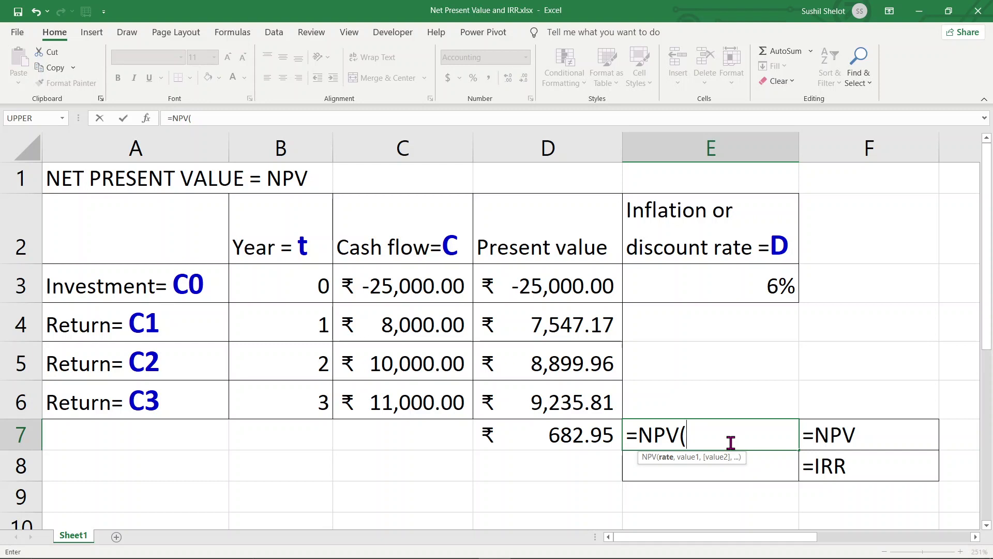
left_click(779, 292)
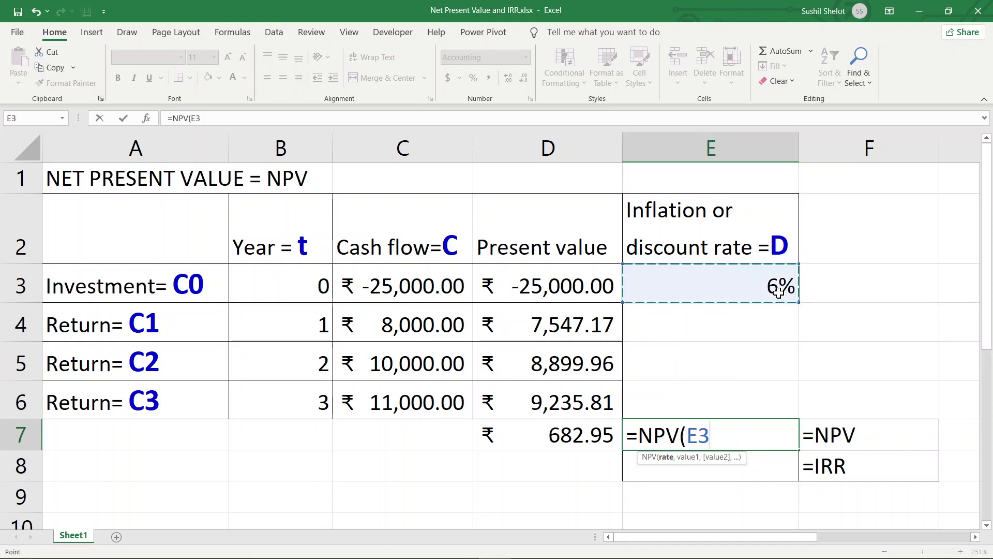
type(",")
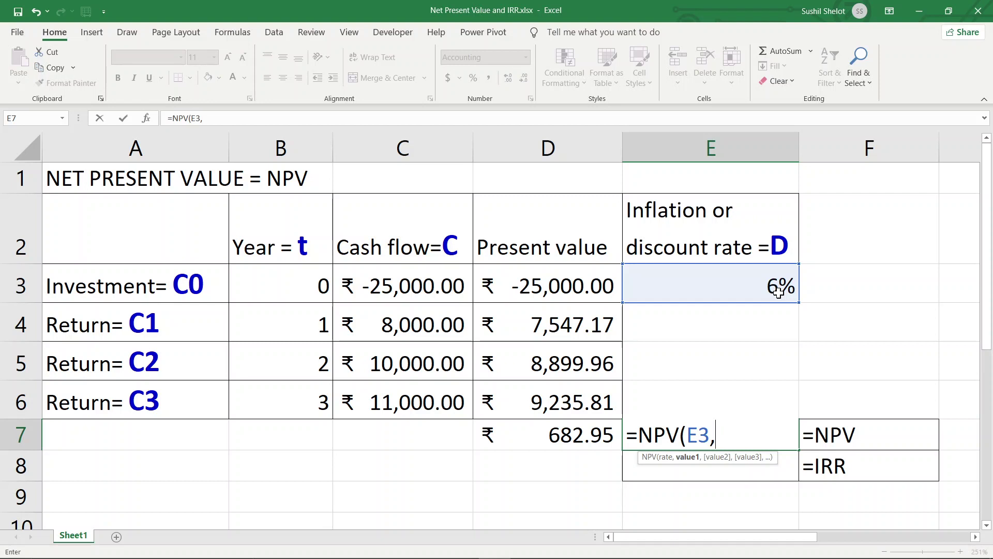
left_click_drag(602, 320, 593, 398)
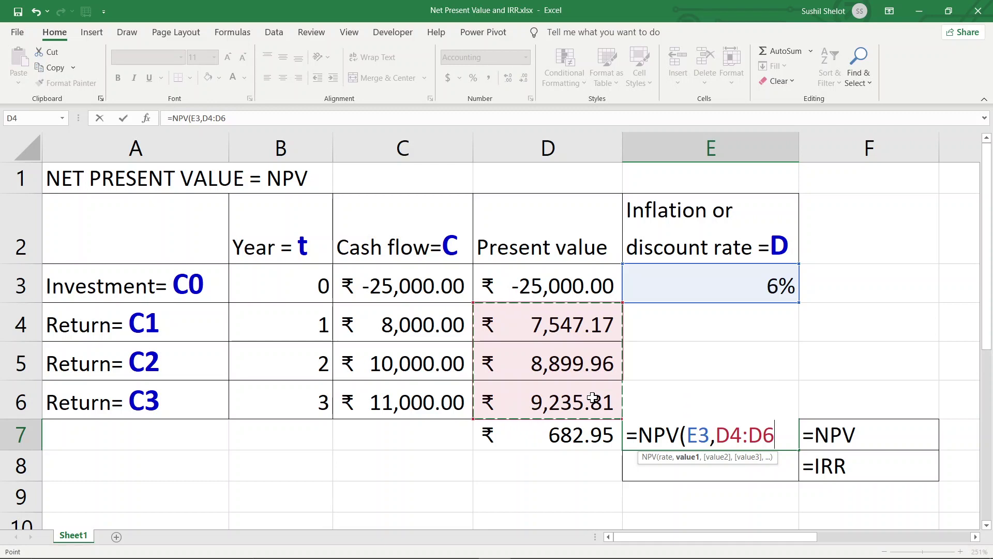
type(")+")
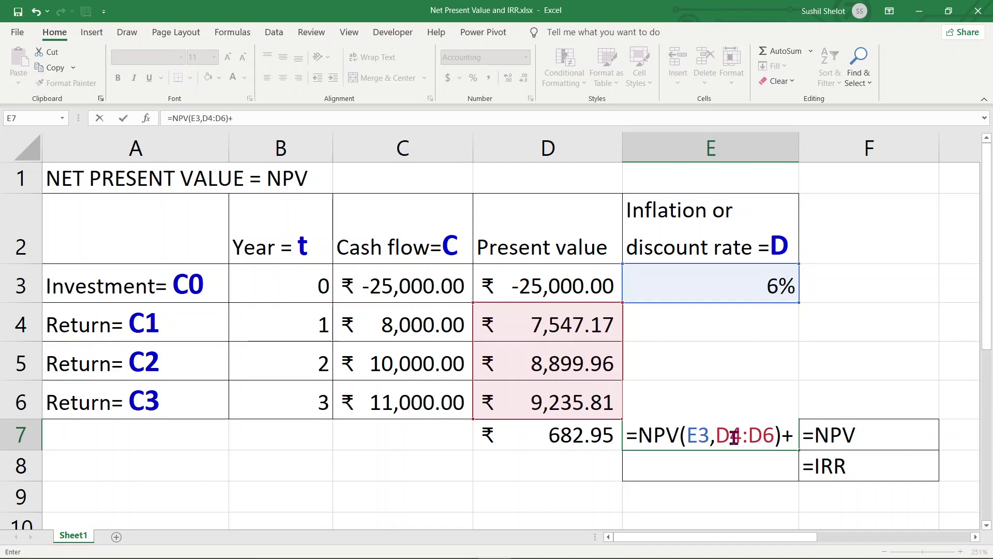
- Replace the value range in the E7 formula with cash flows C4:C6 and add the investment C3, giving =NPV(E3,C4:C6)+C3
left_click_drag(717, 435, 769, 435)
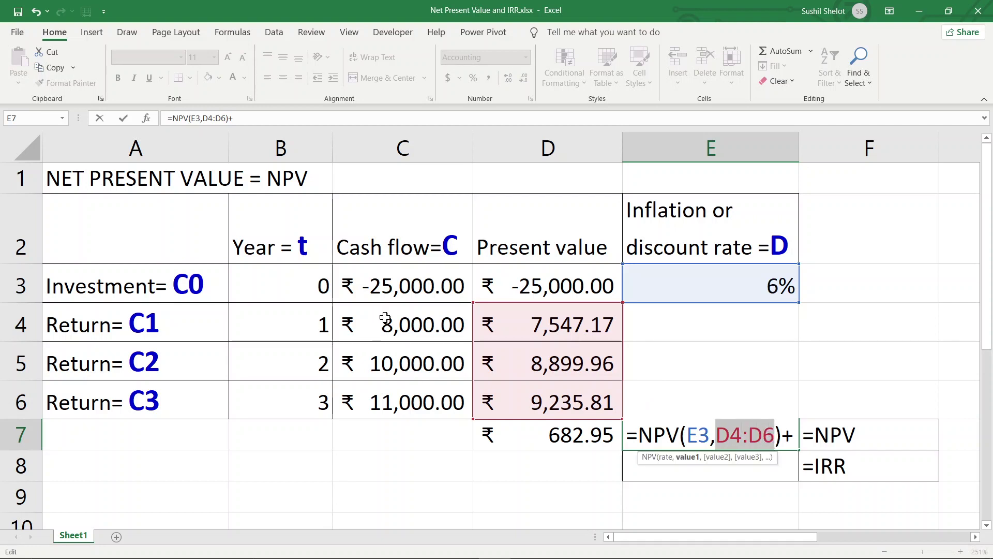
left_click_drag(385, 319, 390, 406)
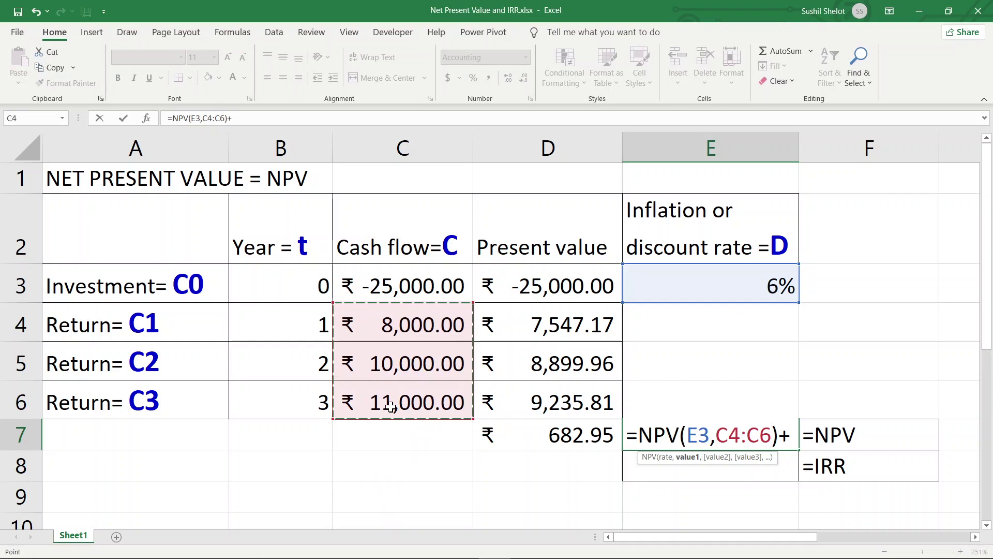
left_click(789, 435)
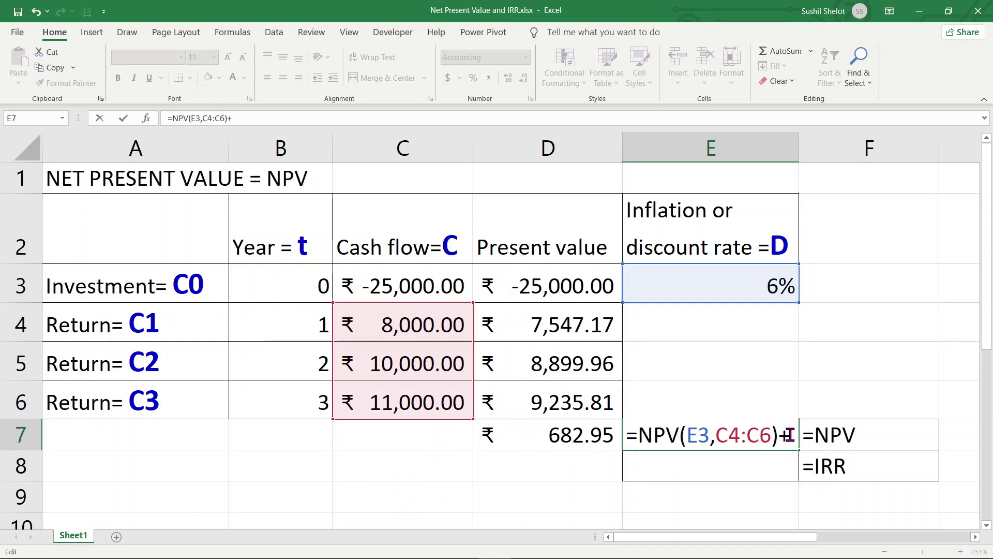
left_click(440, 286)
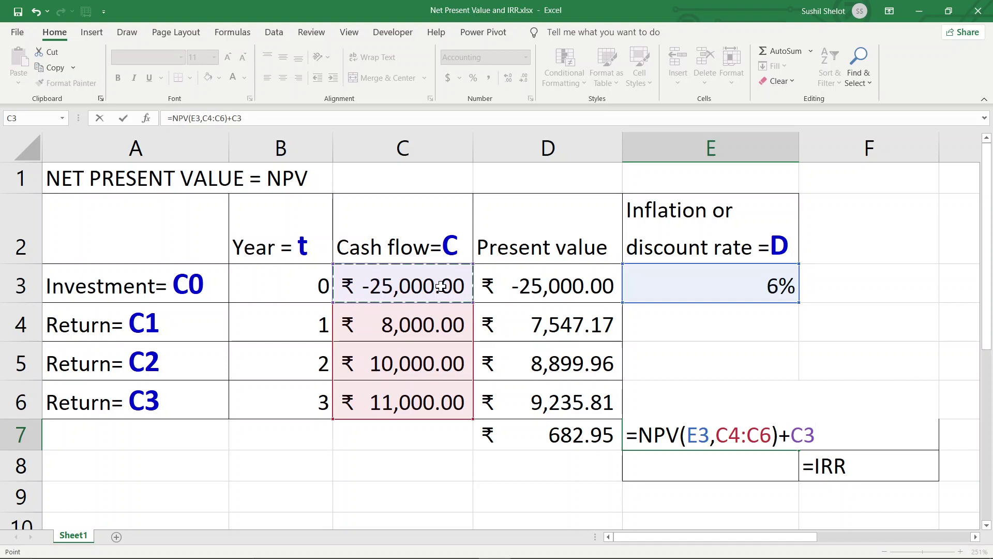
key("Return")
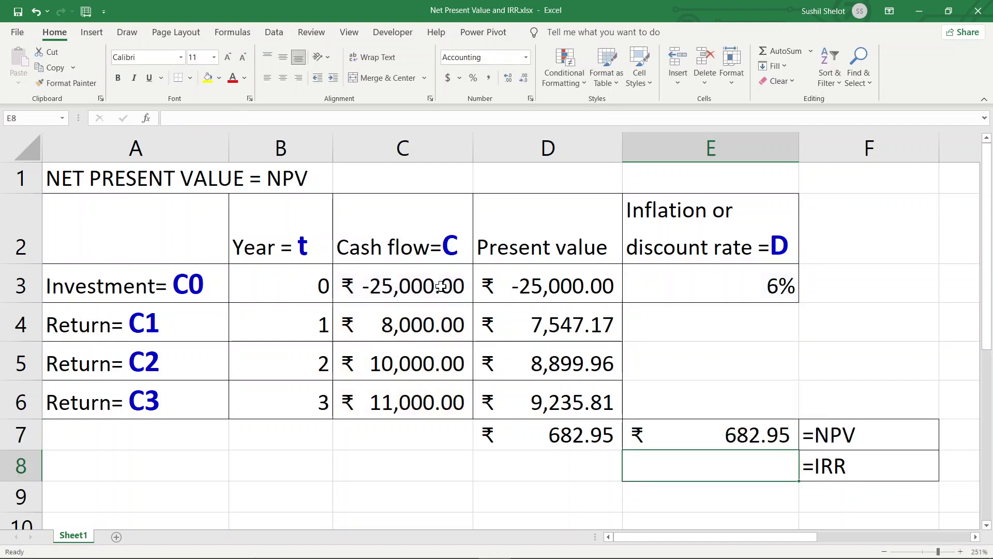
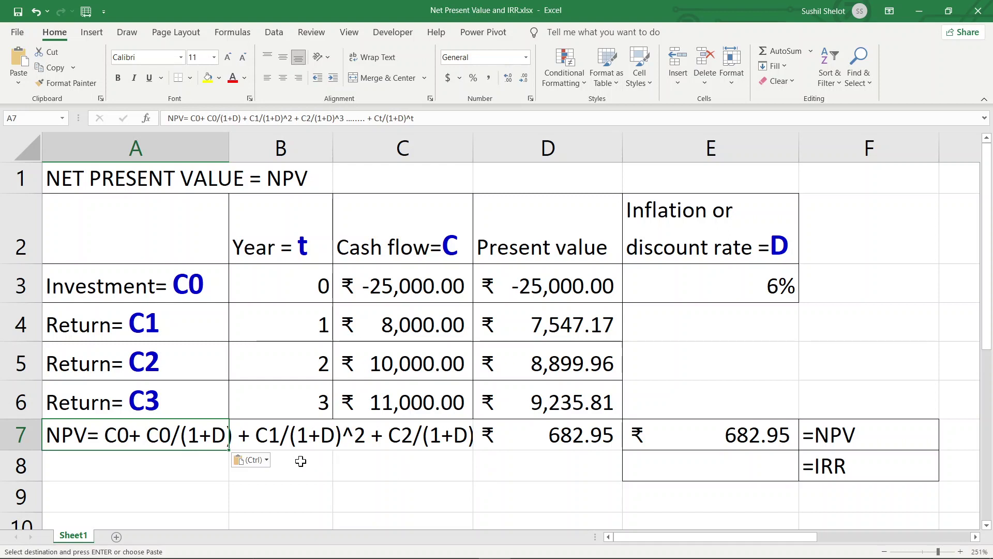
- Reduce the font size of the general NPV formula text in cell A7 to 8
left_click(710, 436)
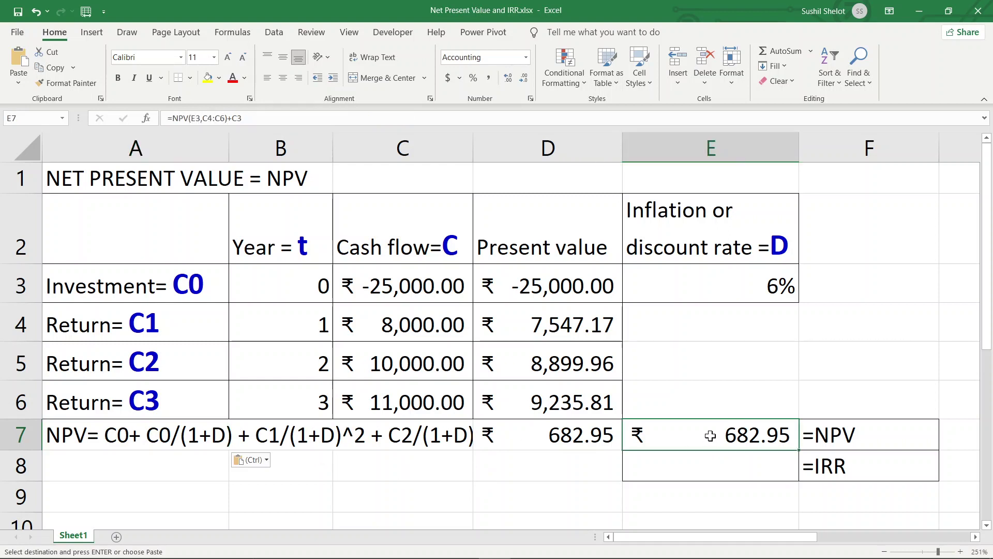
left_click(76, 431)
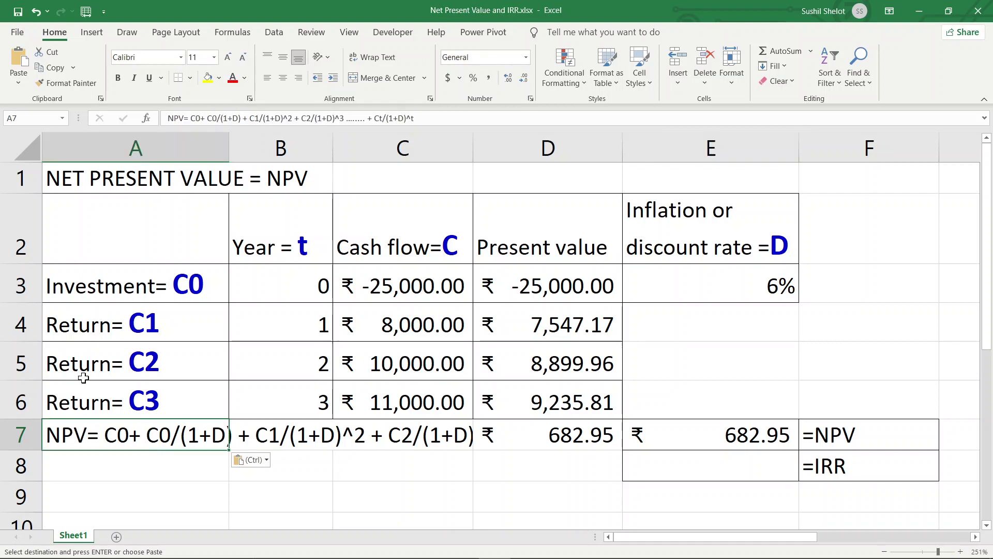
left_click(243, 58)
left_click(243, 58)
left_click(243, 58)
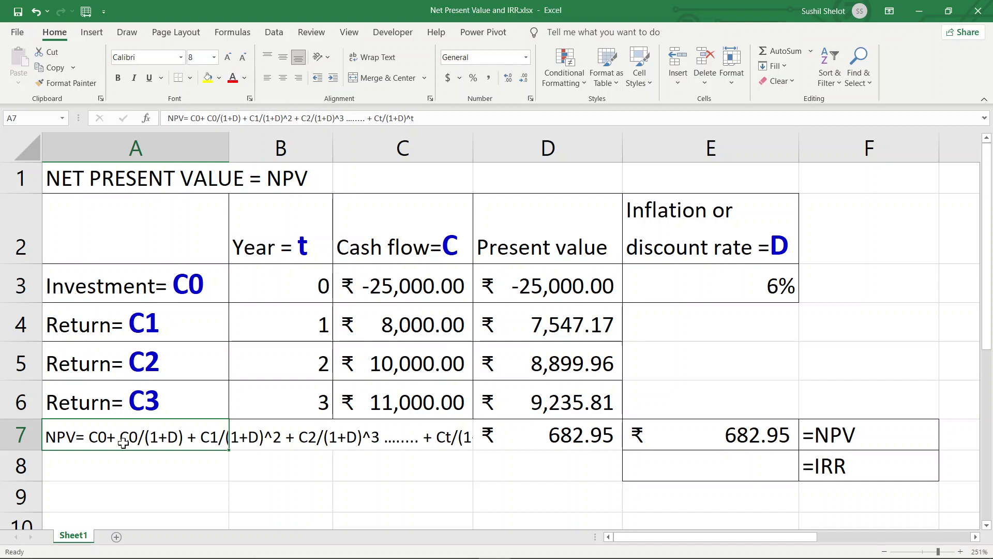
- Try discount rates of 12% and 10% in cell E3 to test their effect on the net present value
left_click(738, 437)
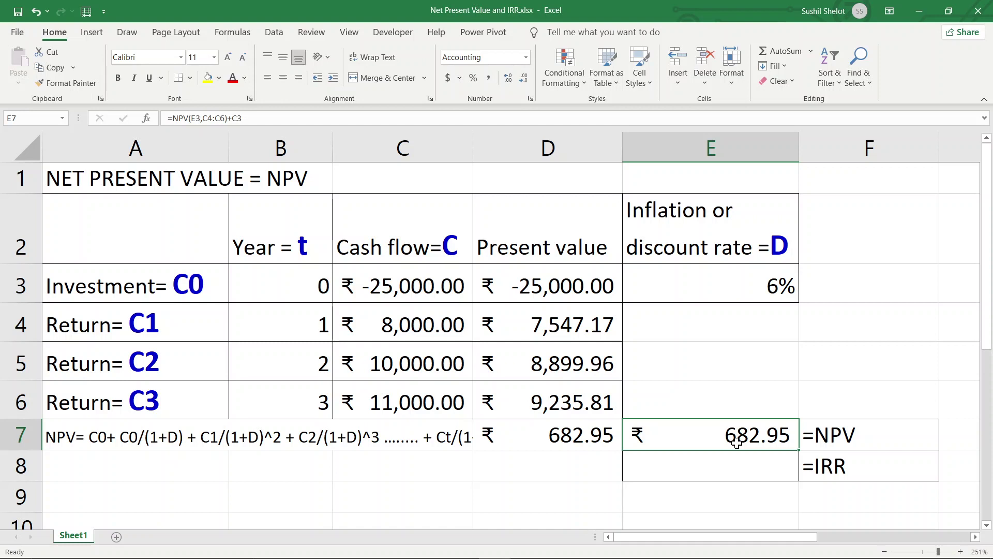
left_click(756, 286)
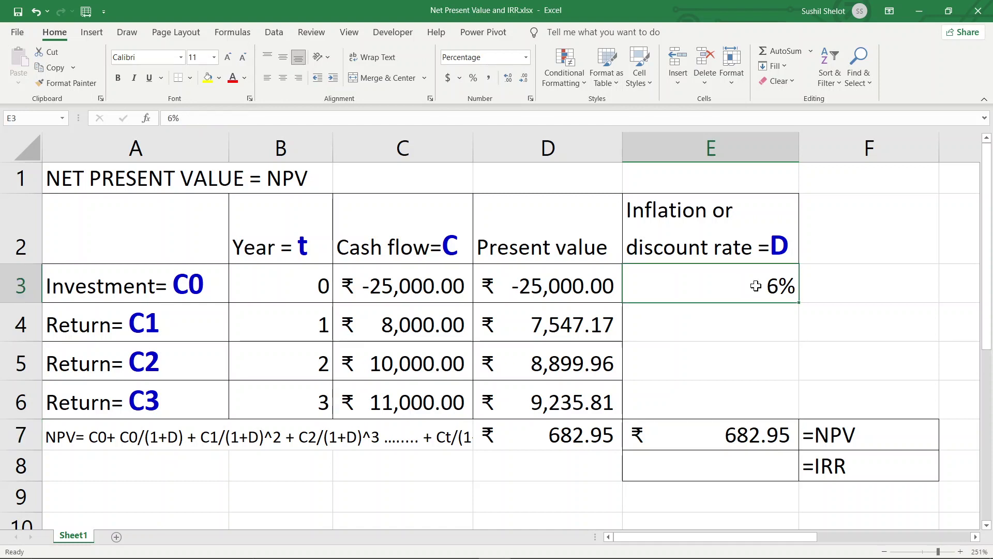
type("12")
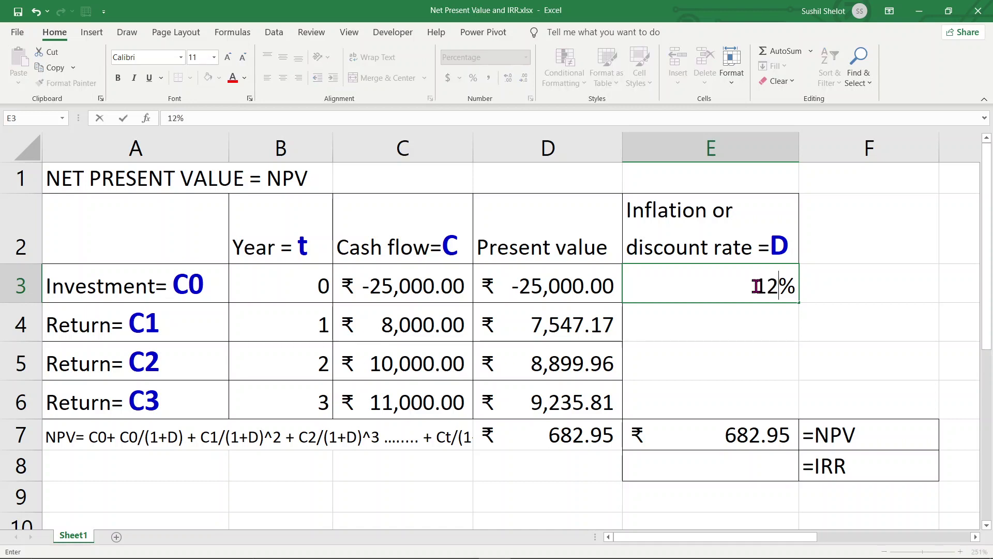
key("Return")
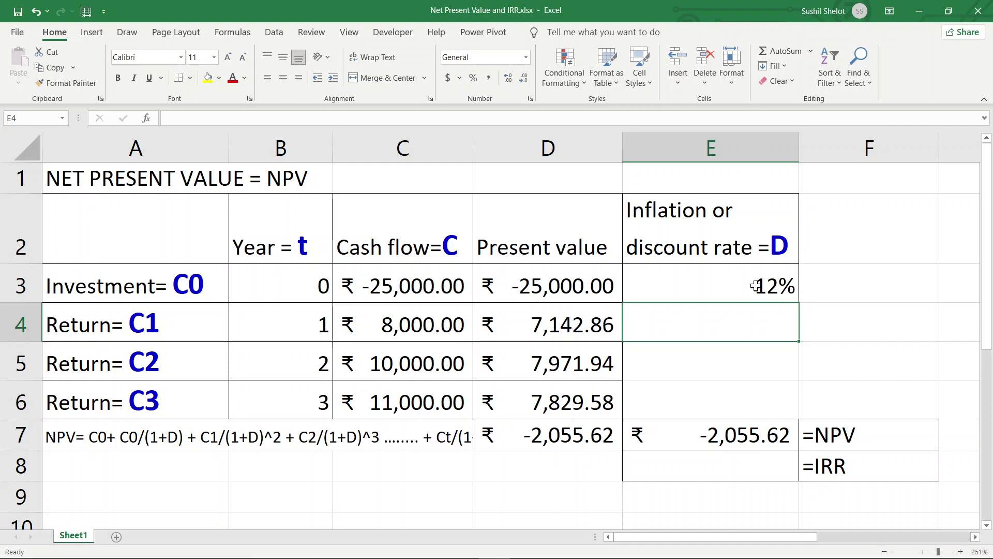
left_click(756, 286)
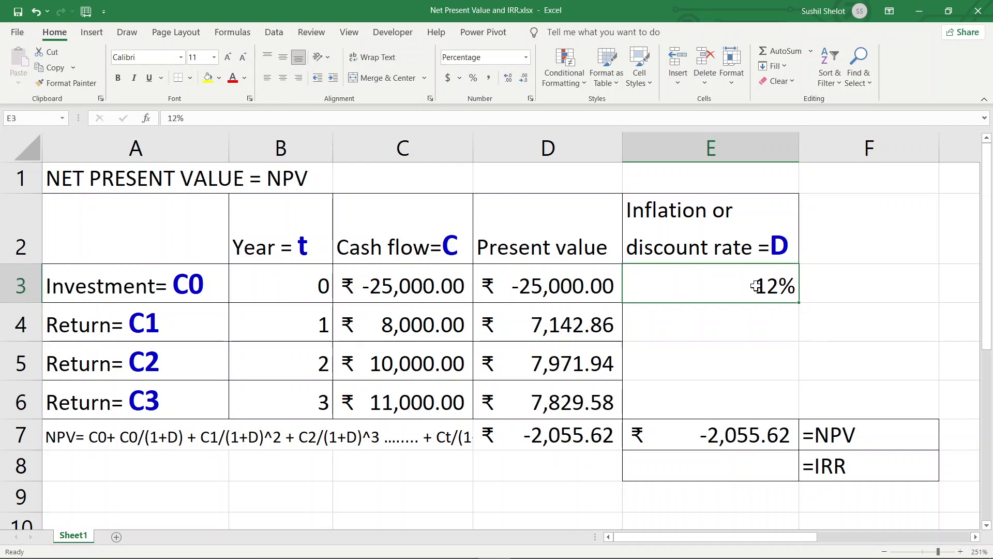
type("10")
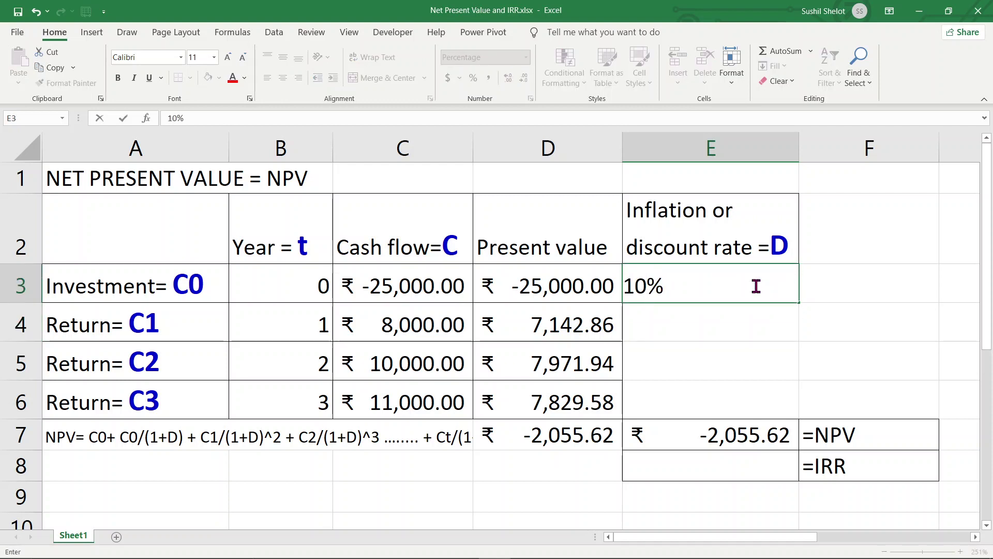
key("Return")
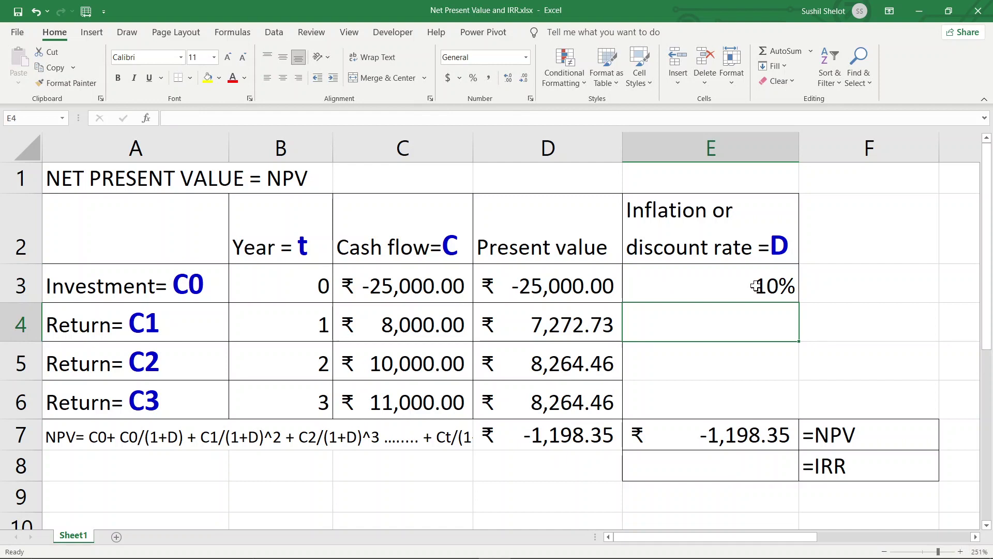
- Set the discount rate in cell E3 to 7%
left_click(756, 286)
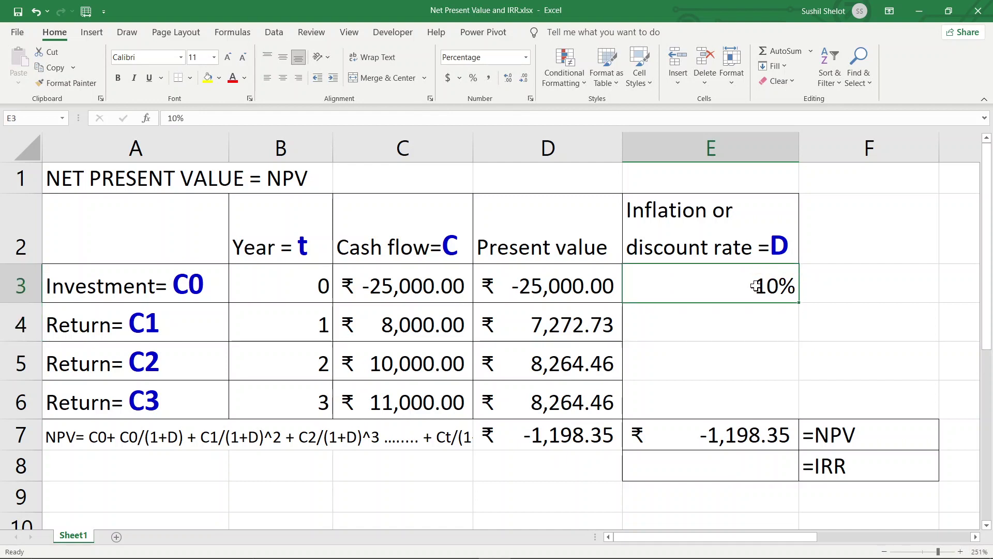
type("7")
key("Return")
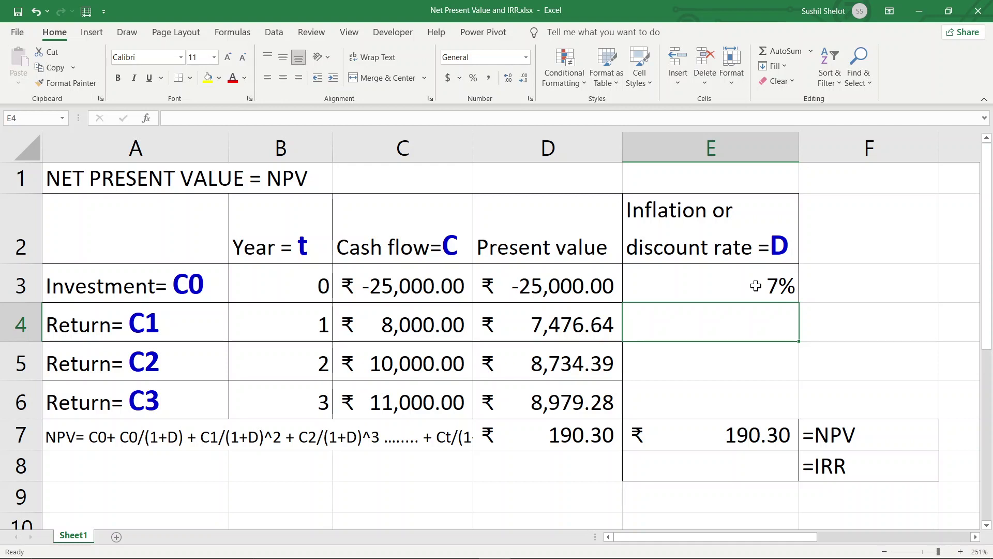
- Calculate the investment's compounded value over three years in cell F3 with the formula =25000*(1+E3)^3
left_click(830, 243)
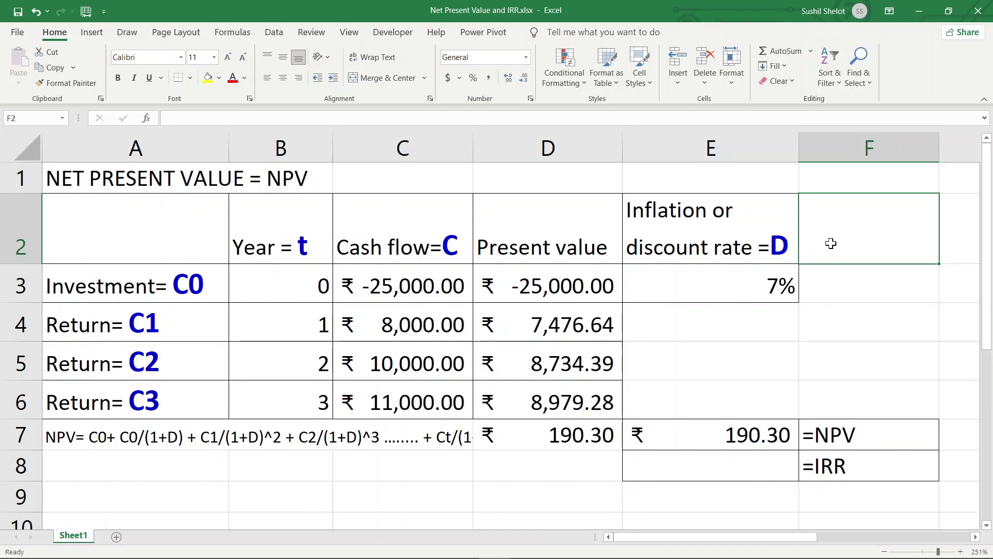
left_click(846, 275)
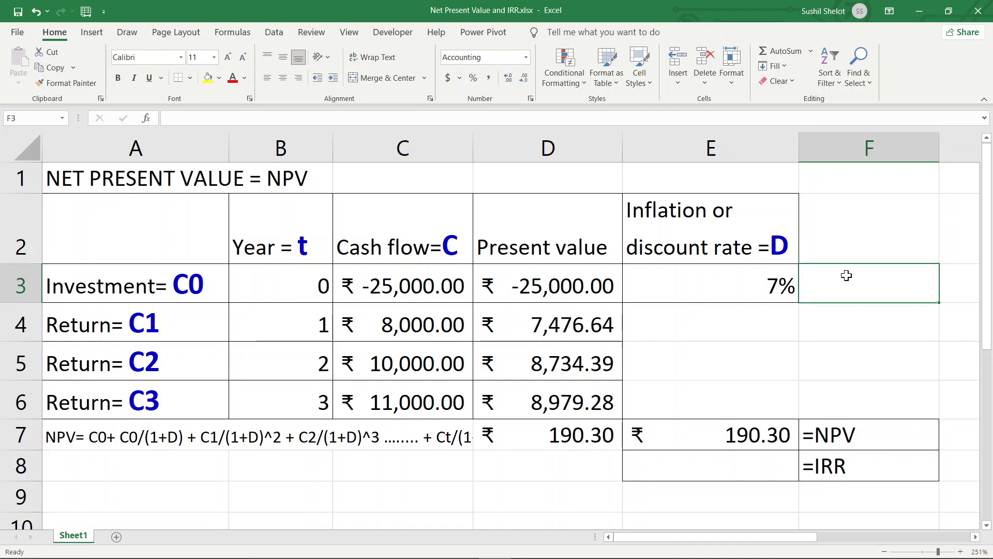
type("=")
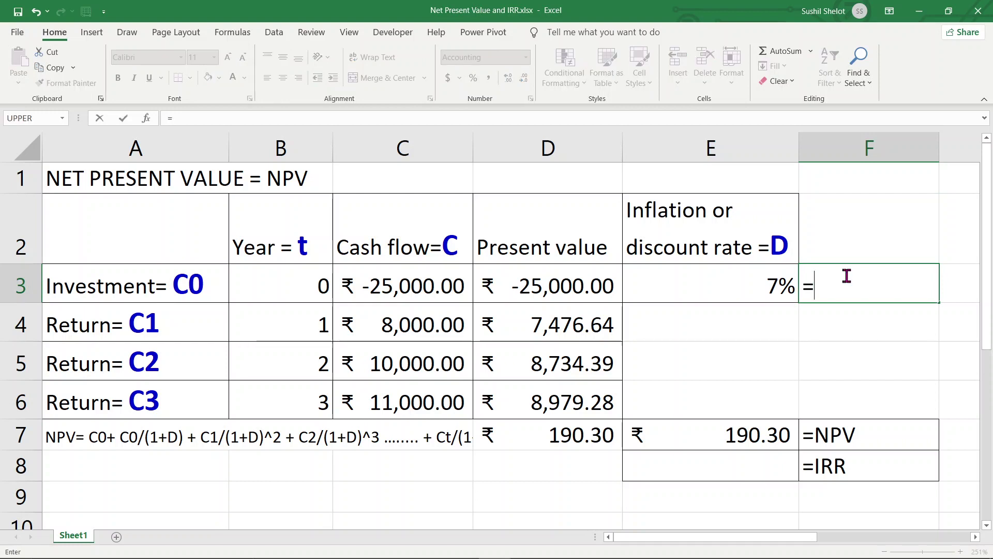
type("25000")
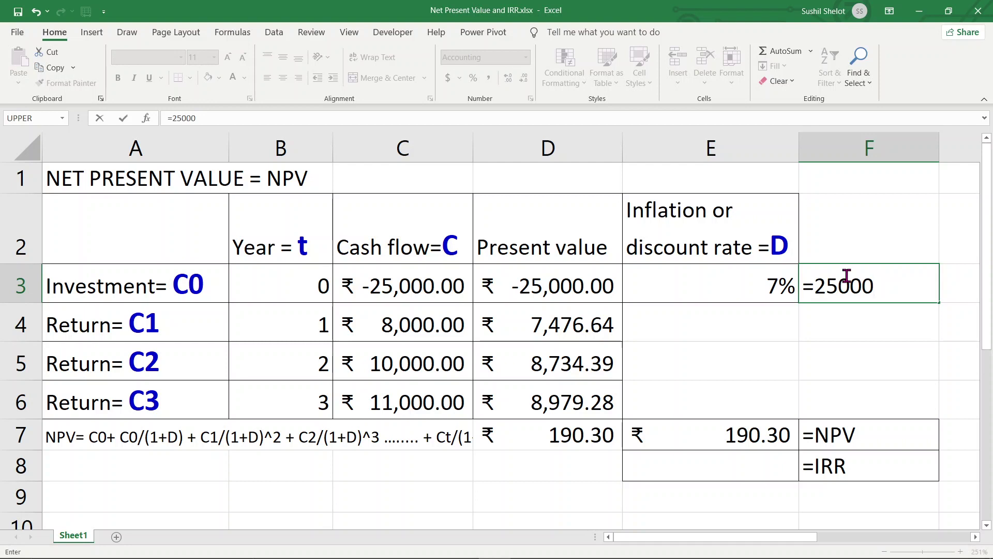
type("*(")
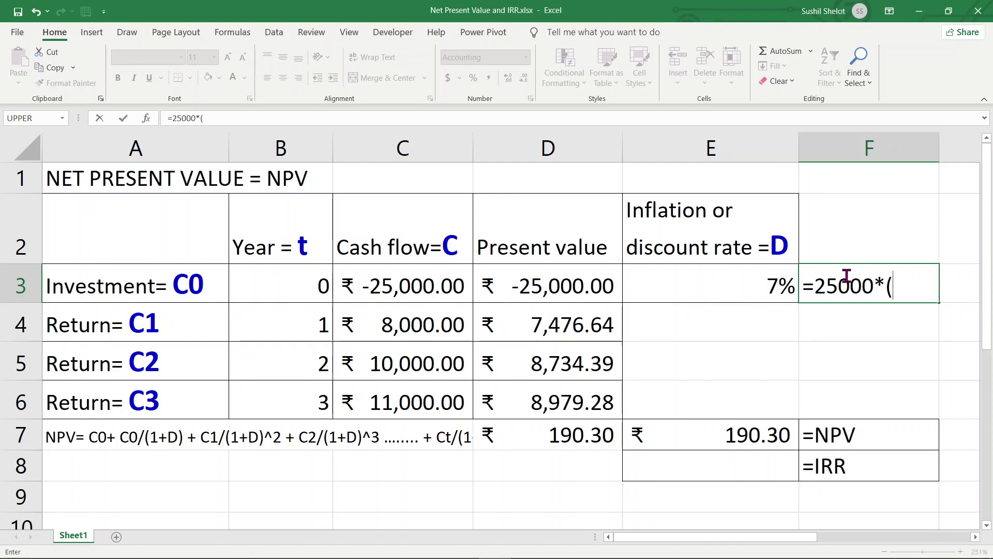
type("1+")
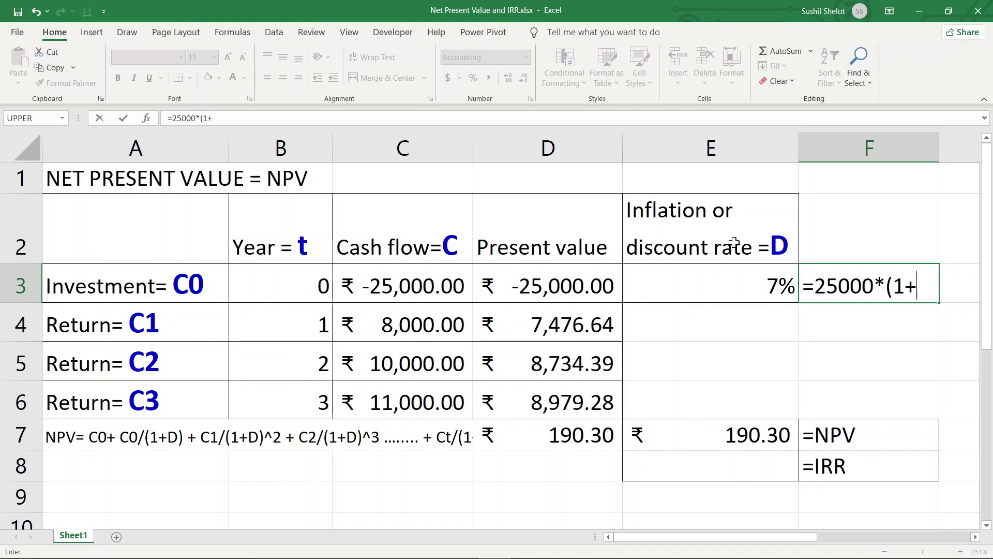
left_click(743, 286)
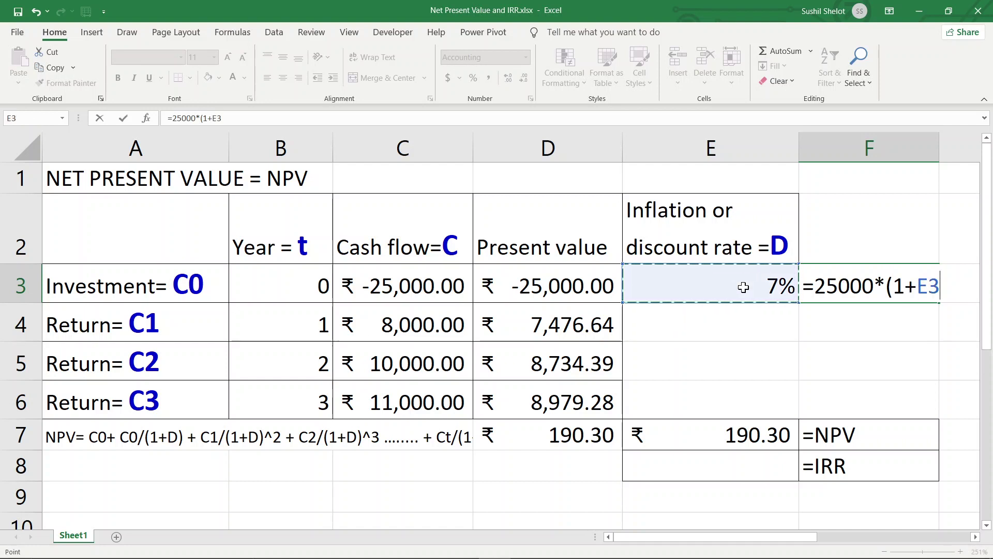
type(")")
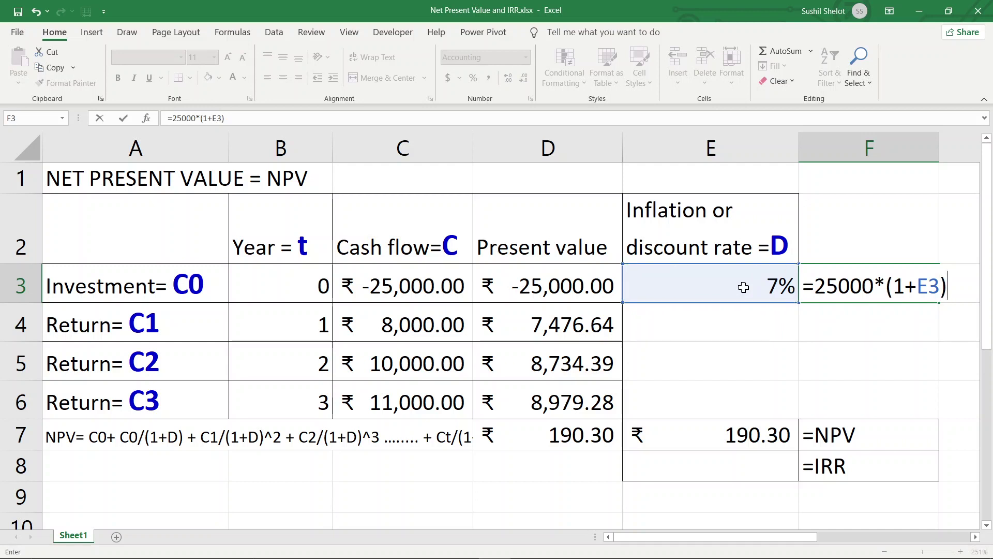
type("^3")
key("Return")
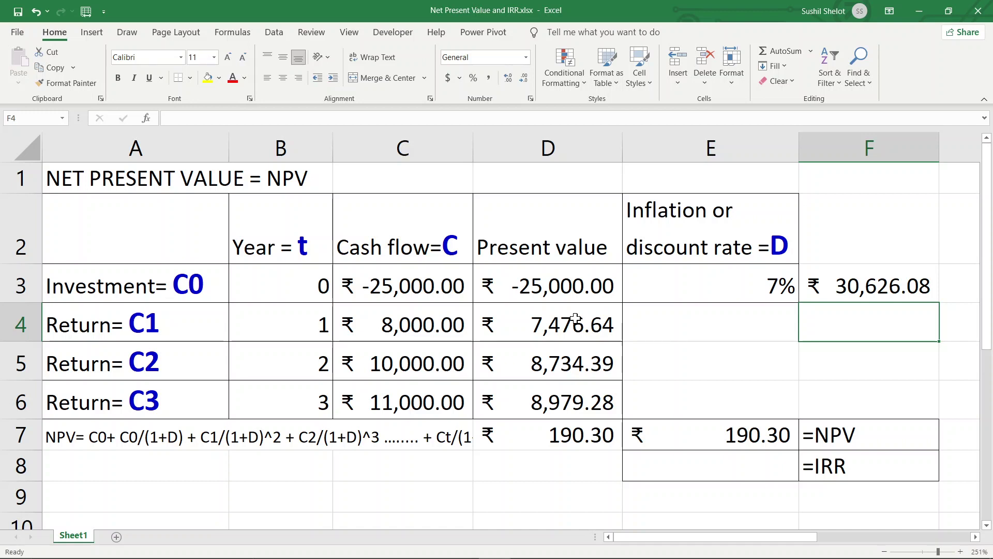
- Review the initial investment in D3 and the yearly return cash flows in C4 to C6
left_click(574, 290)
left_click(458, 329)
left_click(449, 372)
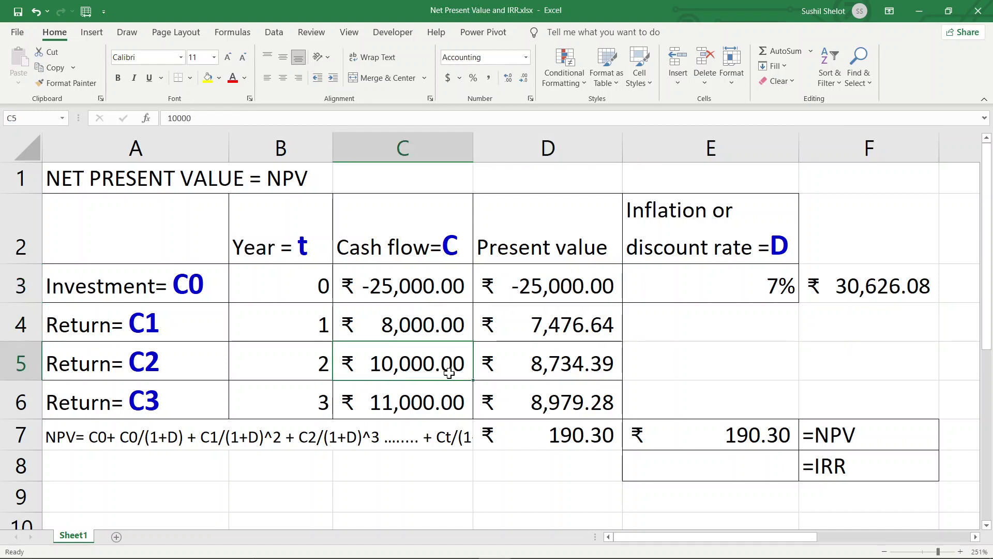
left_click(448, 407)
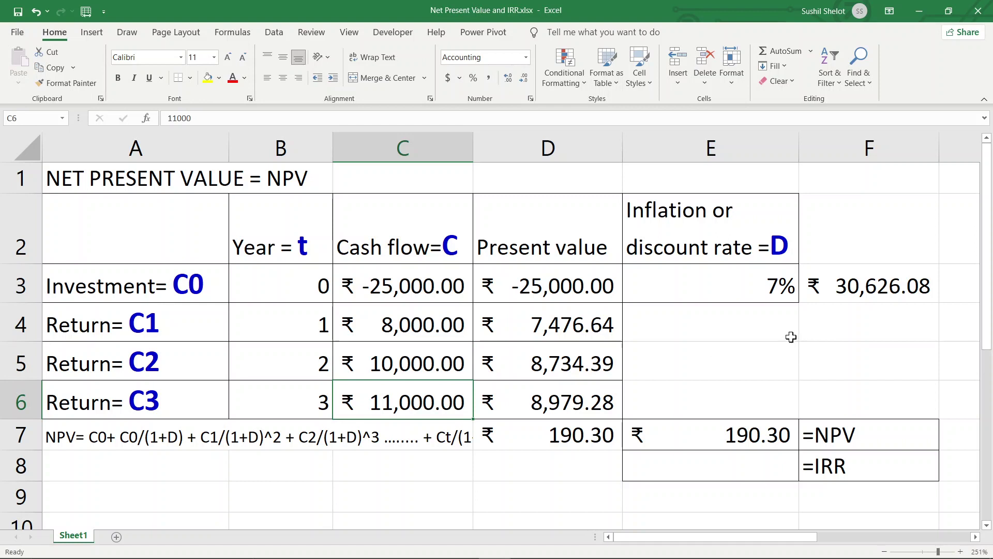
- Add 25000 and the three returns' present values in cell F4 with the formula =25000+D4+D5+D6
left_click(832, 330)
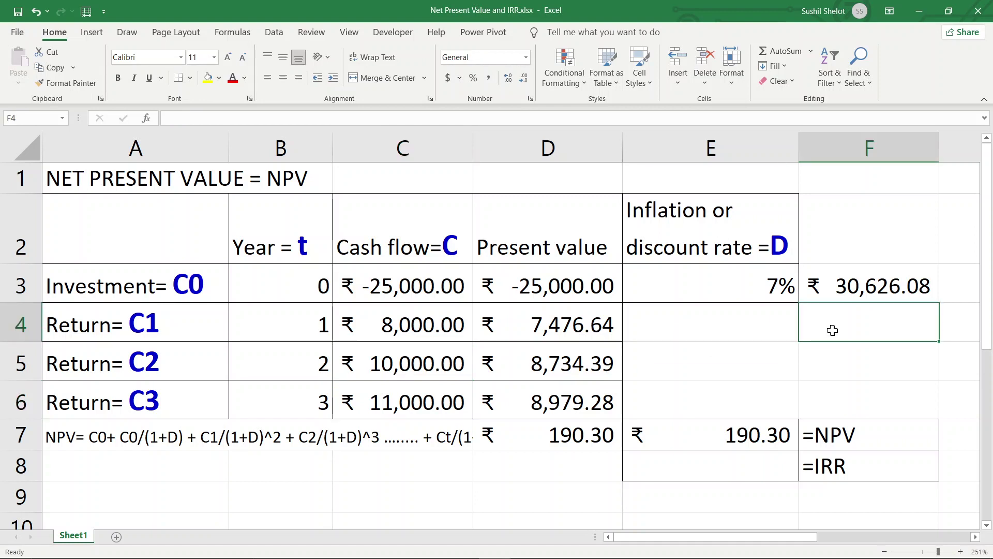
type("=2")
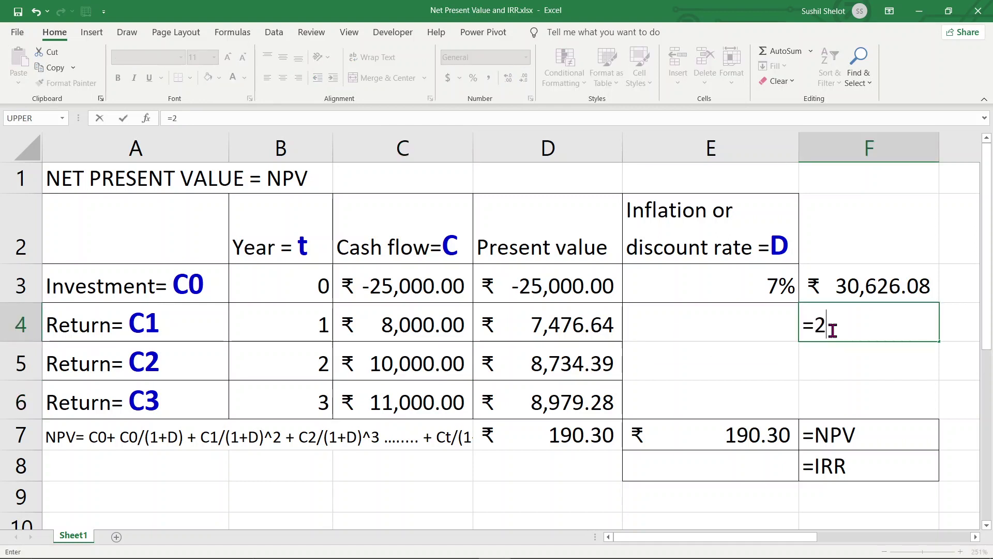
type("5000+")
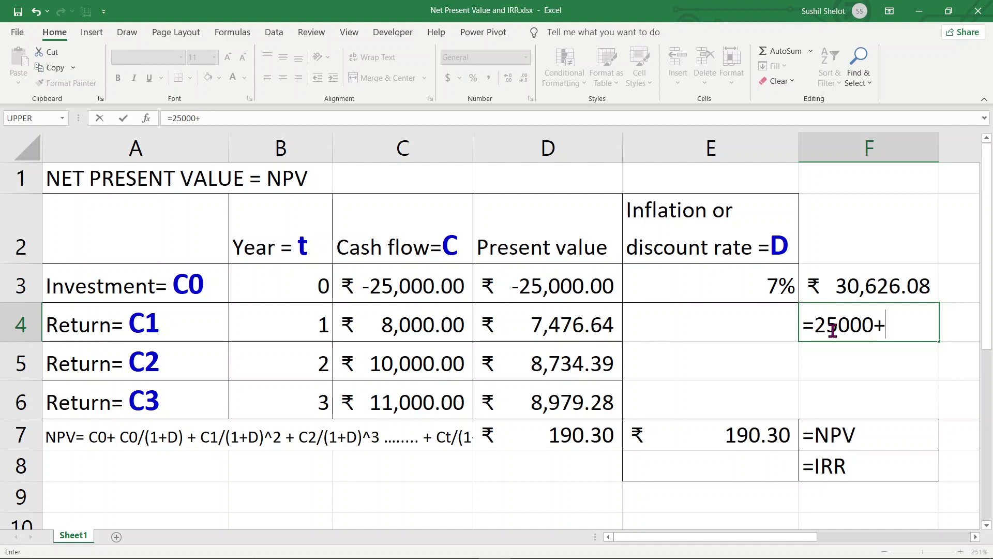
left_click(577, 330)
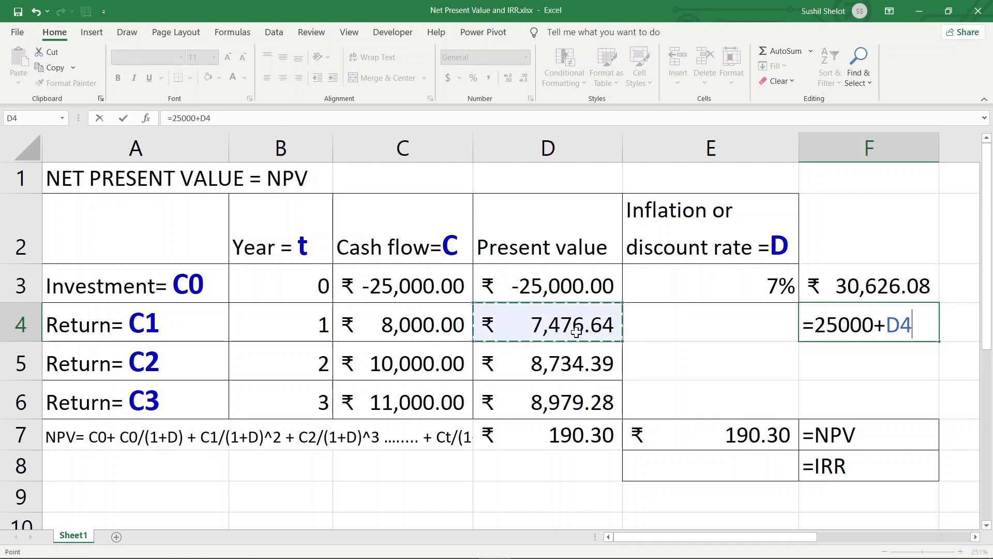
type("+")
left_click(585, 362)
type("+")
left_click(591, 400)
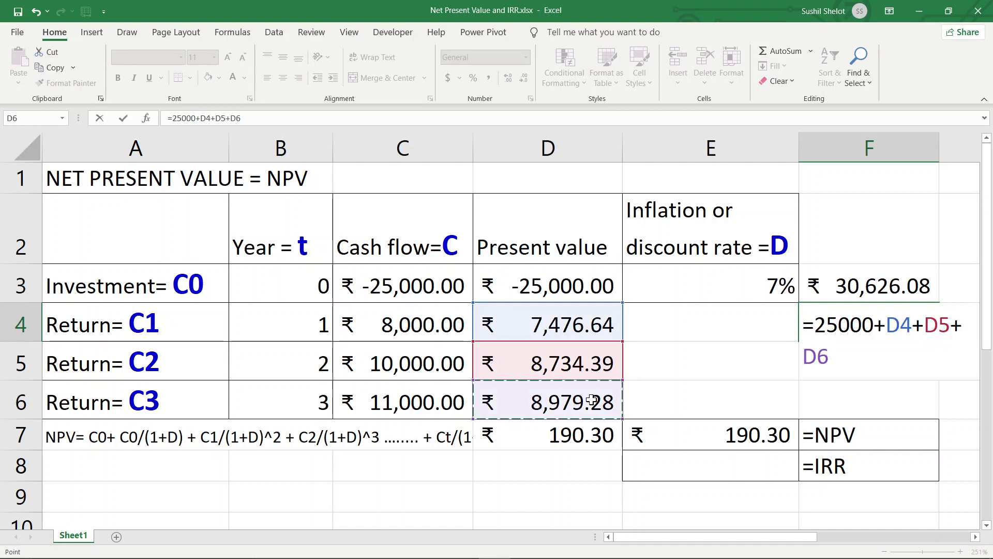
key("Return")
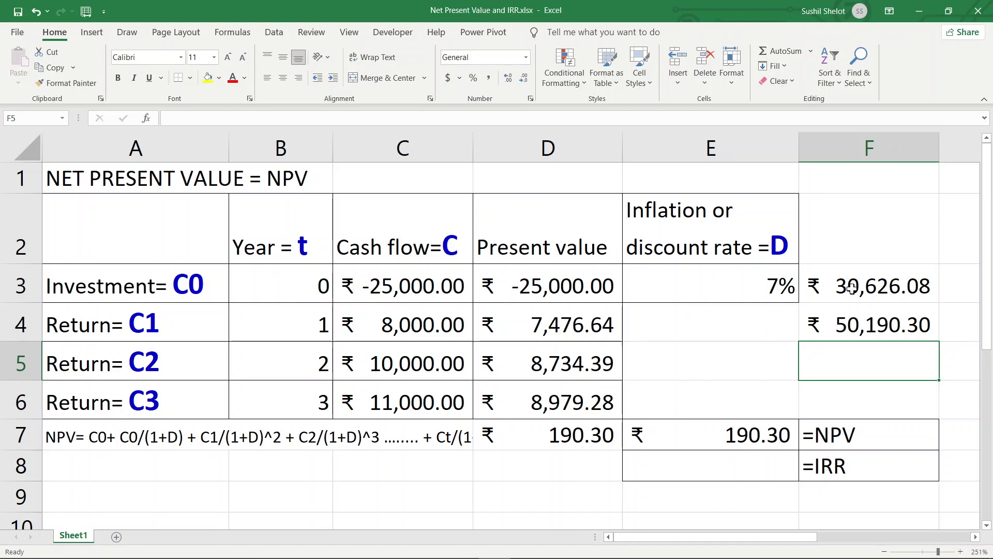
- Try a discount rate of 8% in cell E3 and check the compounded value in F3 and the NPV in E7
left_click(778, 289)
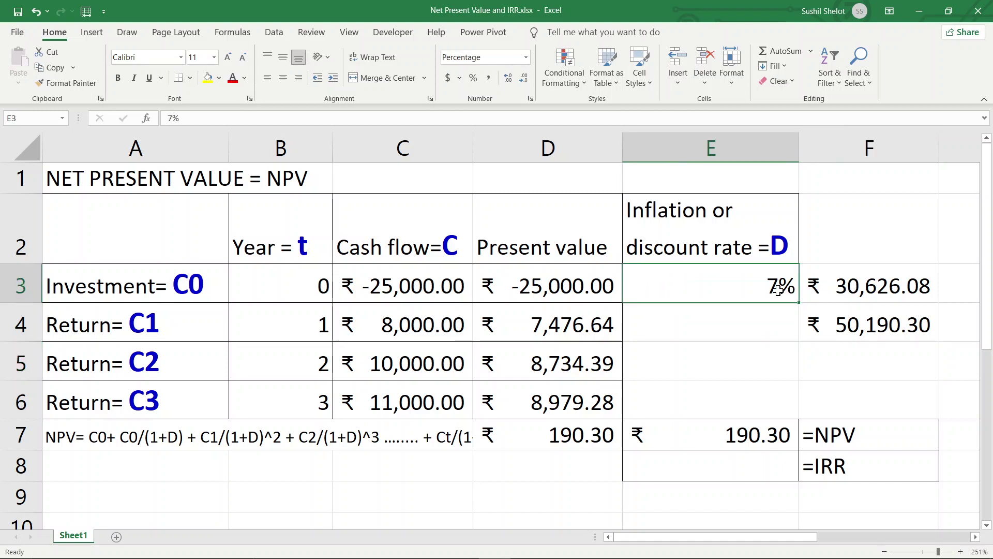
type("8")
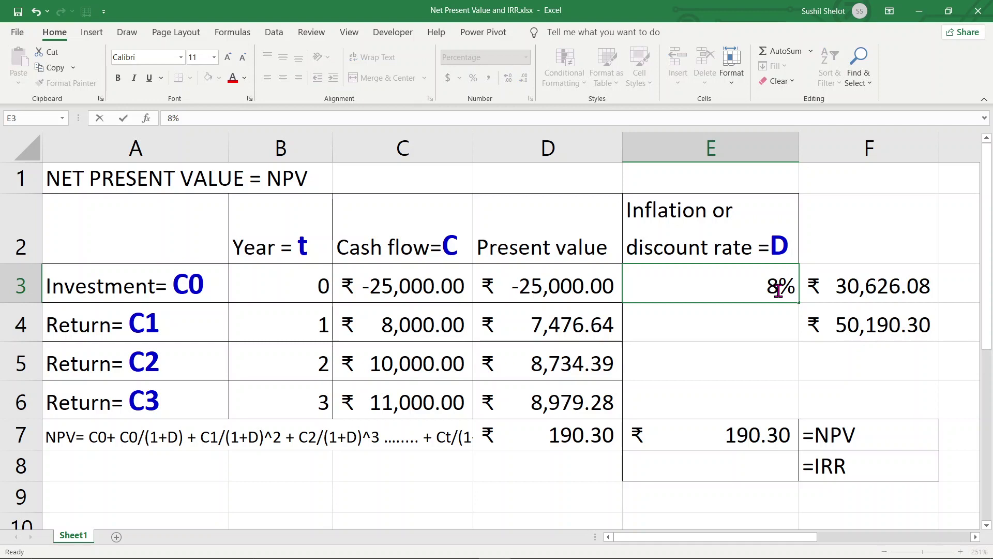
key("Return")
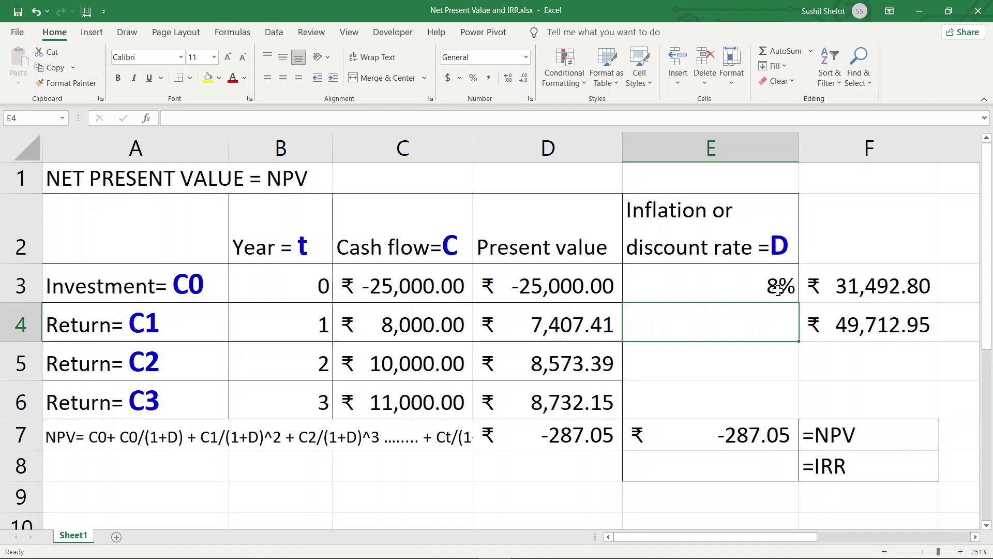
left_click(824, 285)
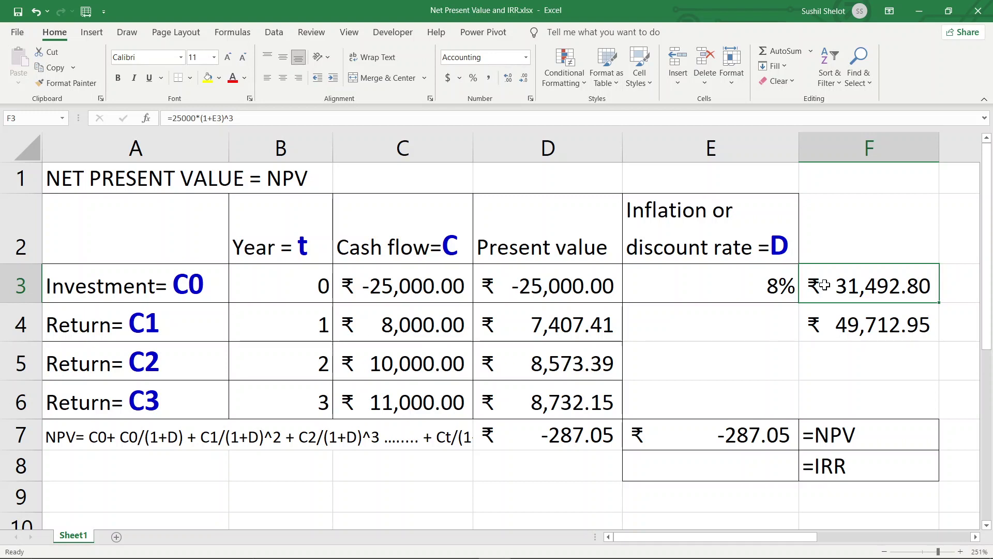
left_click(780, 433)
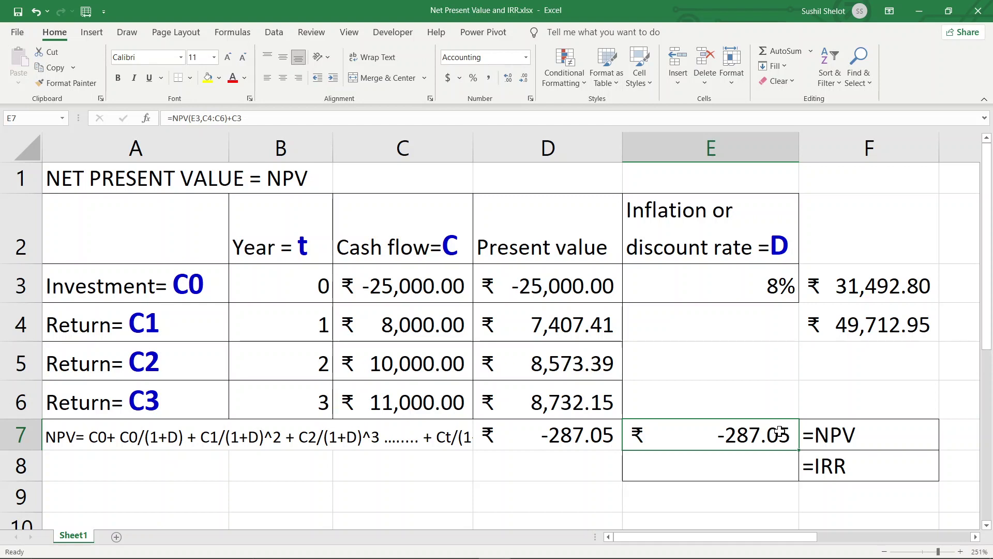
- Calculate the internal rate of return of the cash flows in cell E8 with the formula =IRR(C3:C6,9)
left_click(763, 468)
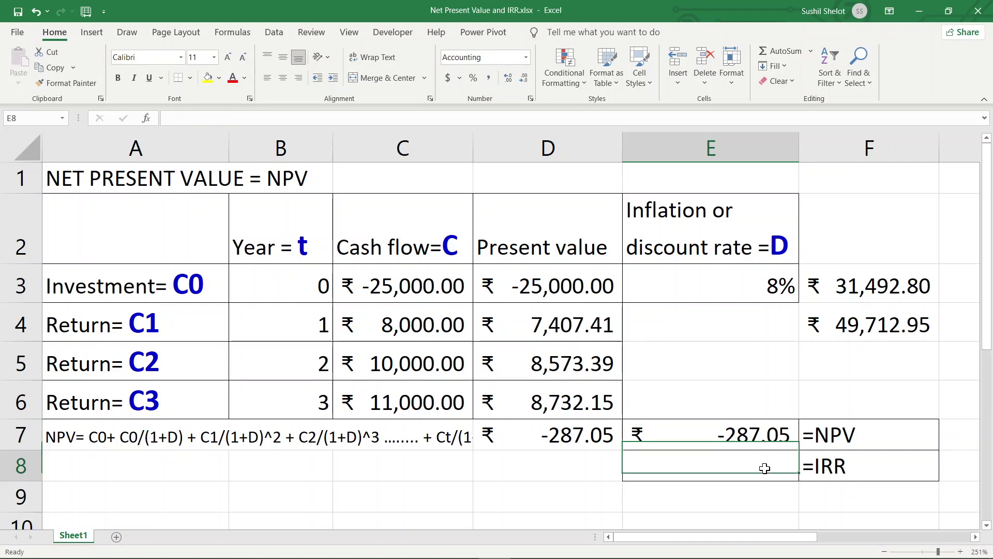
type("=IN")
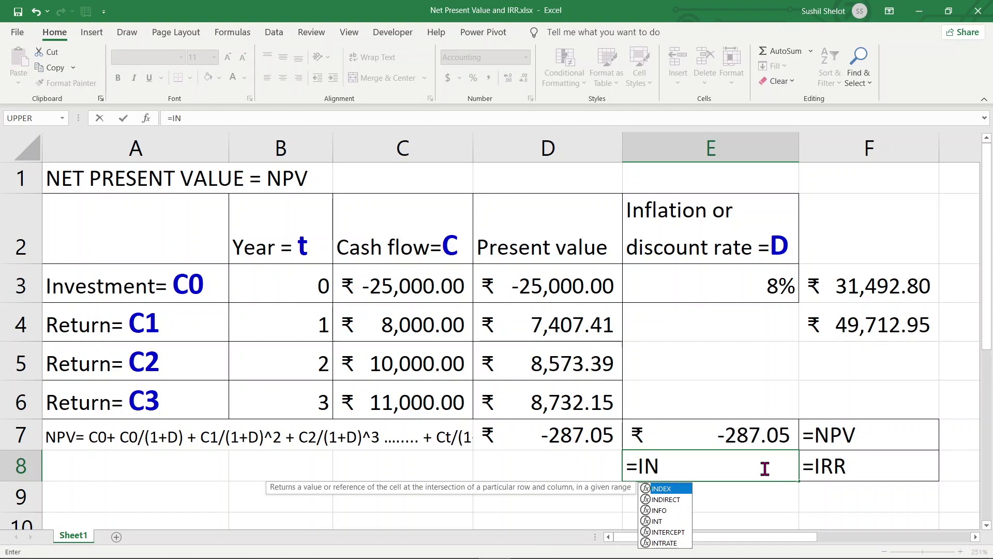
key("BackSpace")
type("RR")
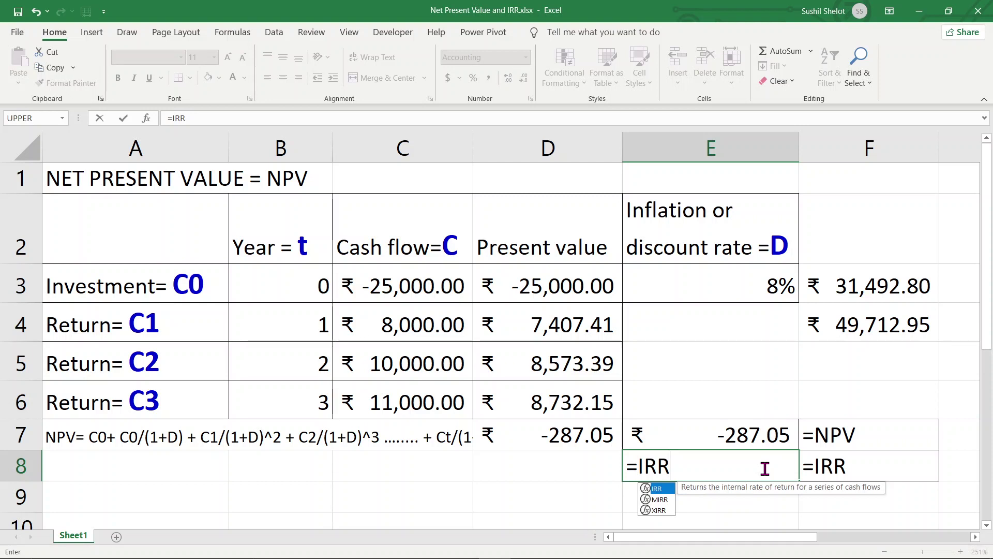
type("(")
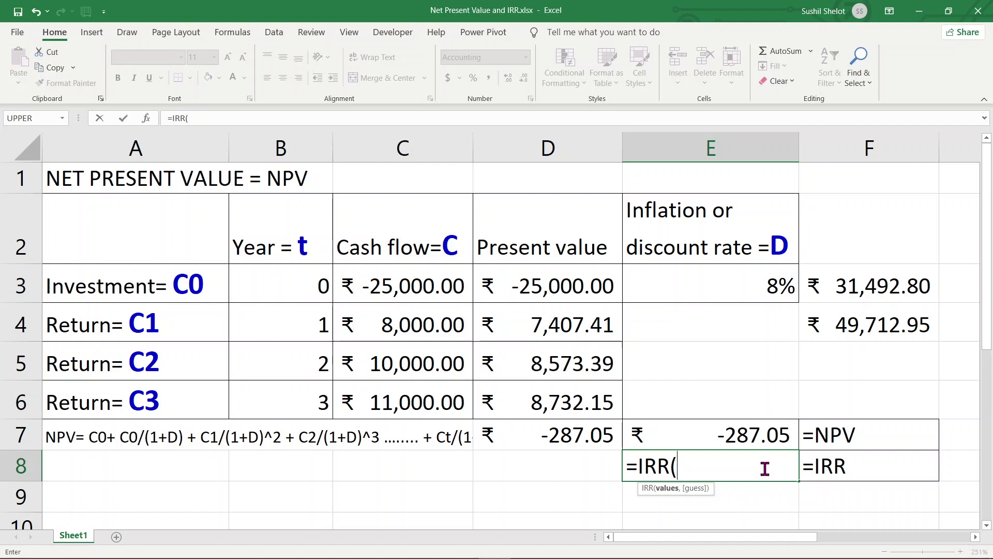
left_click(444, 282)
left_click_drag(445, 282, 440, 406)
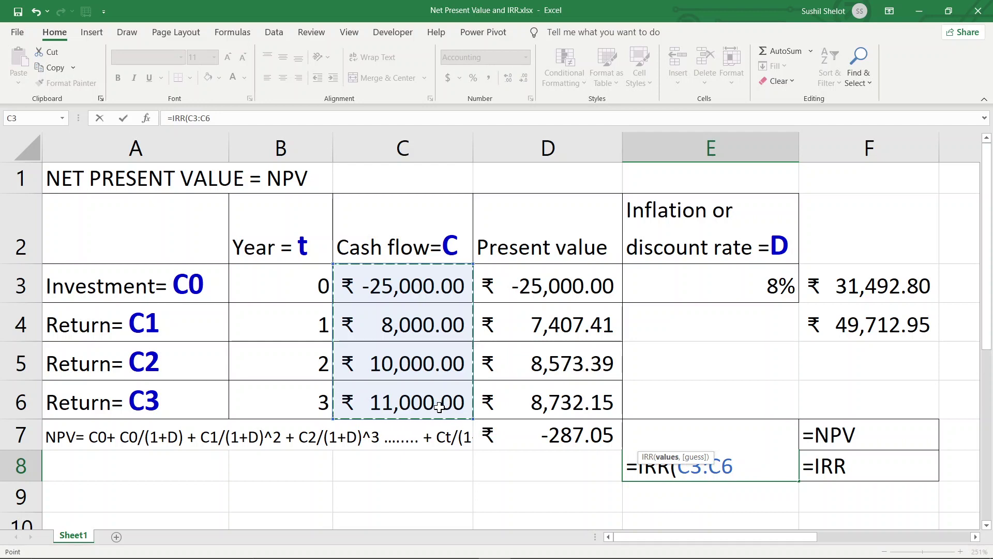
type(",")
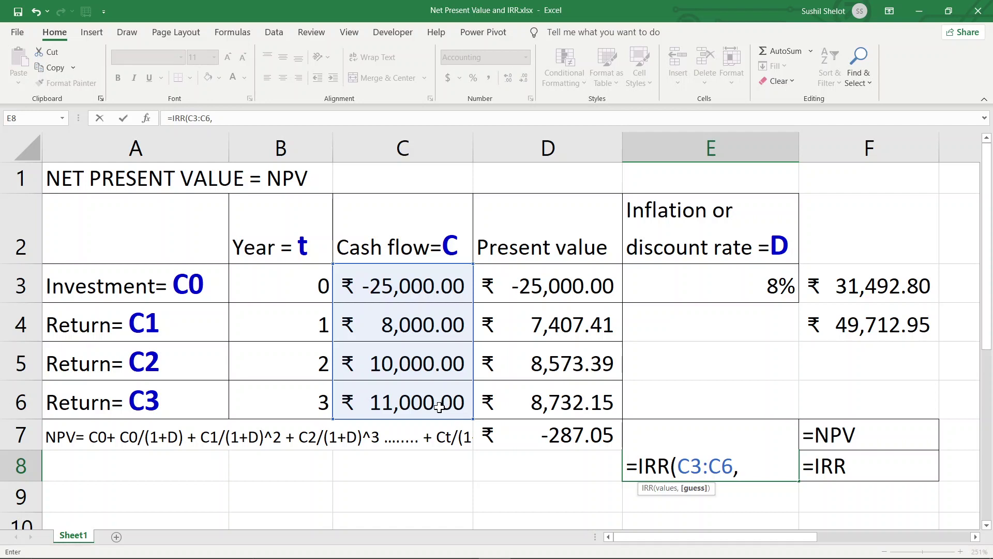
type("9")
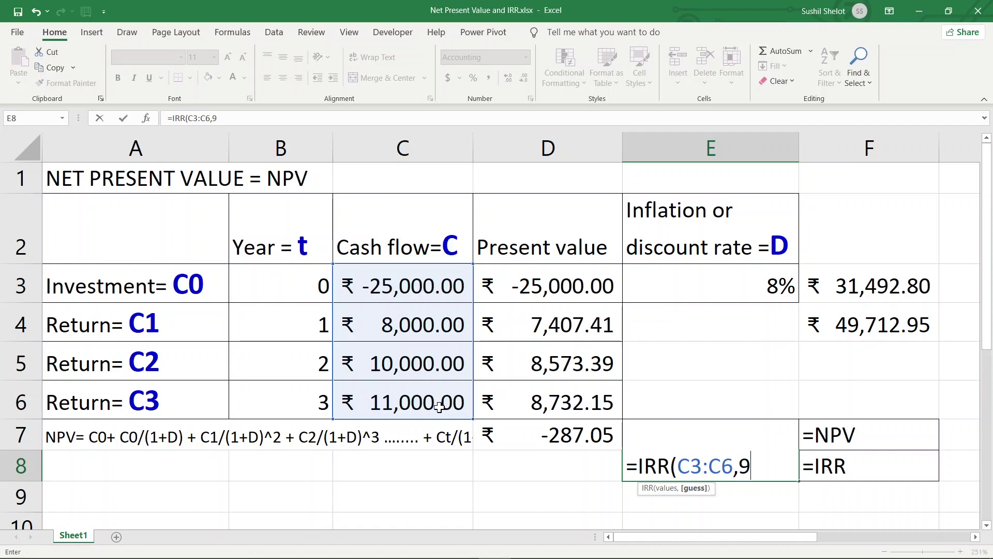
type(")")
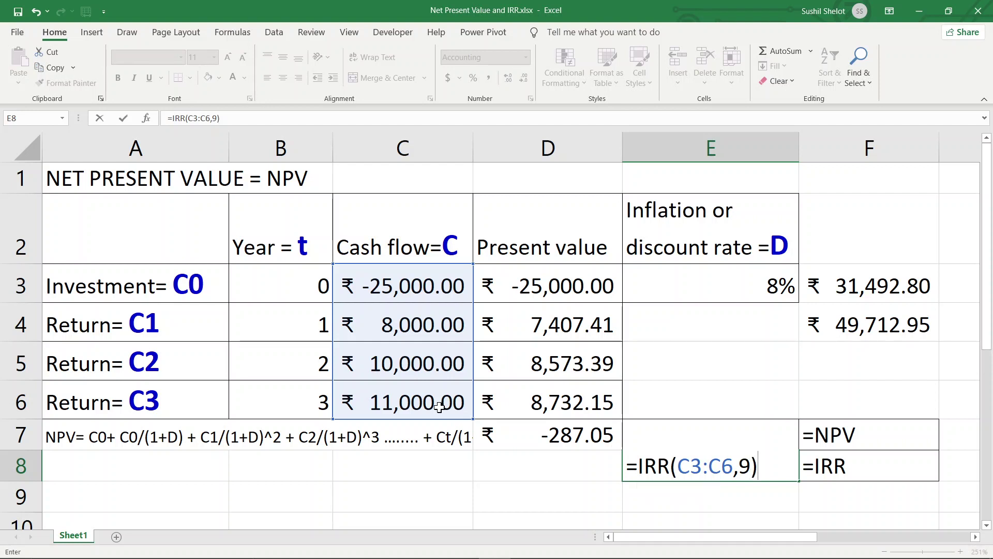
key("Return")
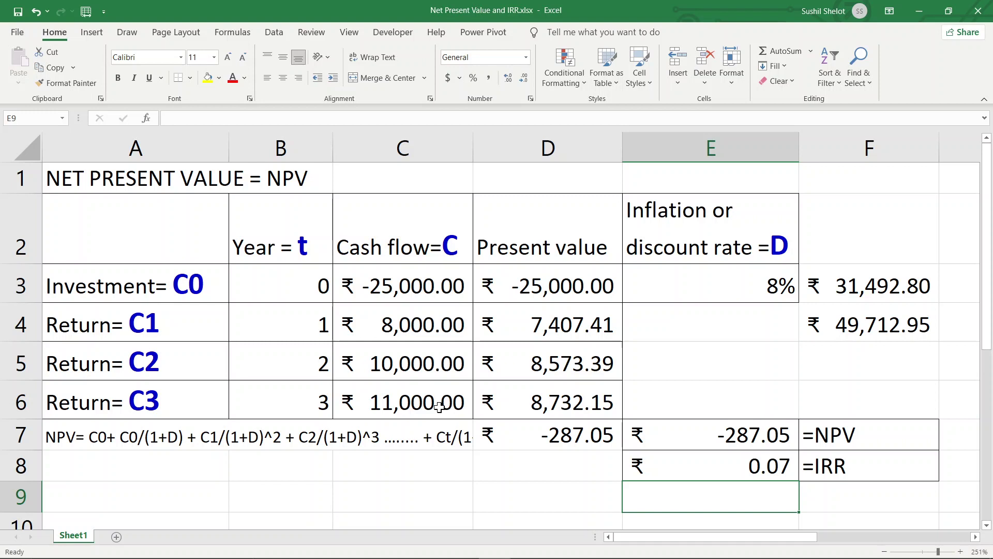
- Format the IRR result in cell E8 as a percentage with five decimal places
left_click(654, 458)
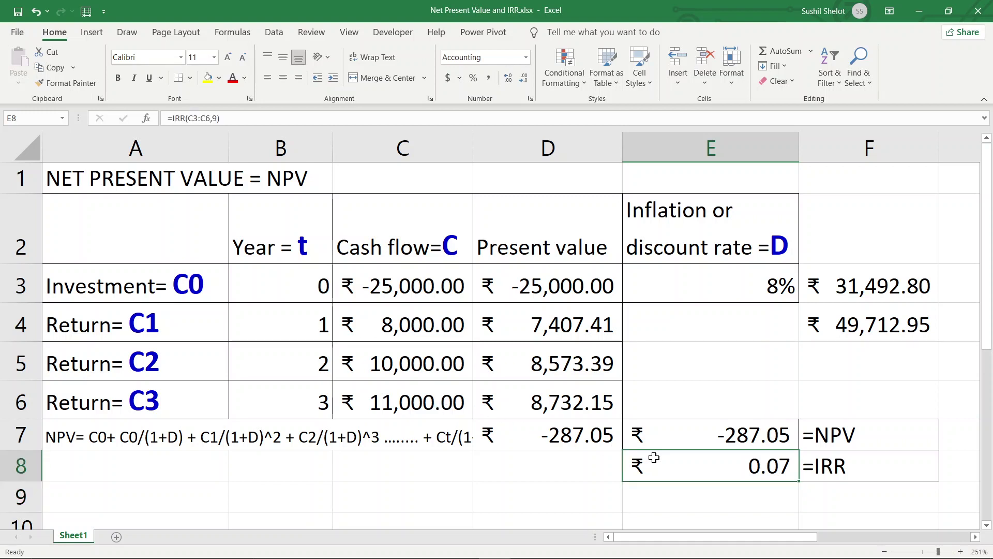
left_click(473, 78)
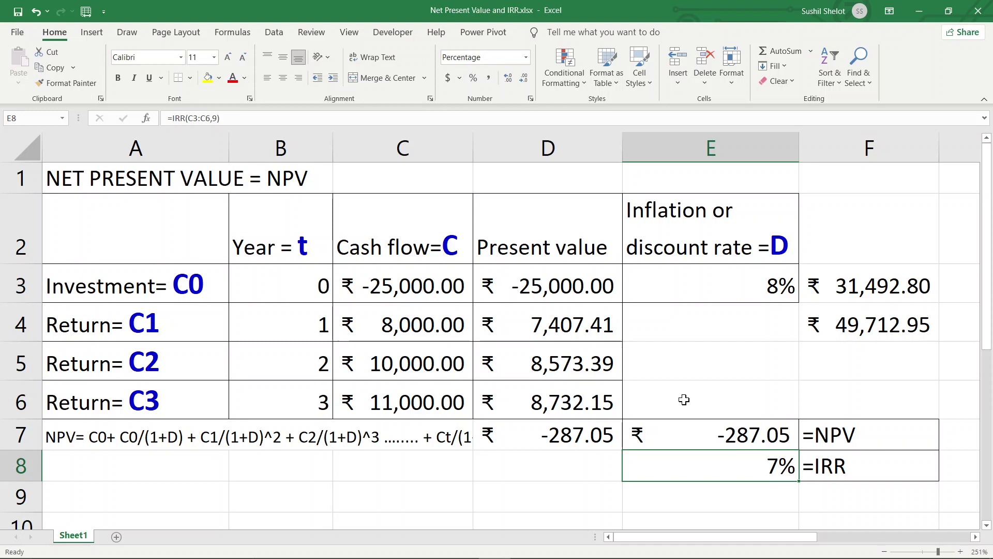
left_click(509, 79)
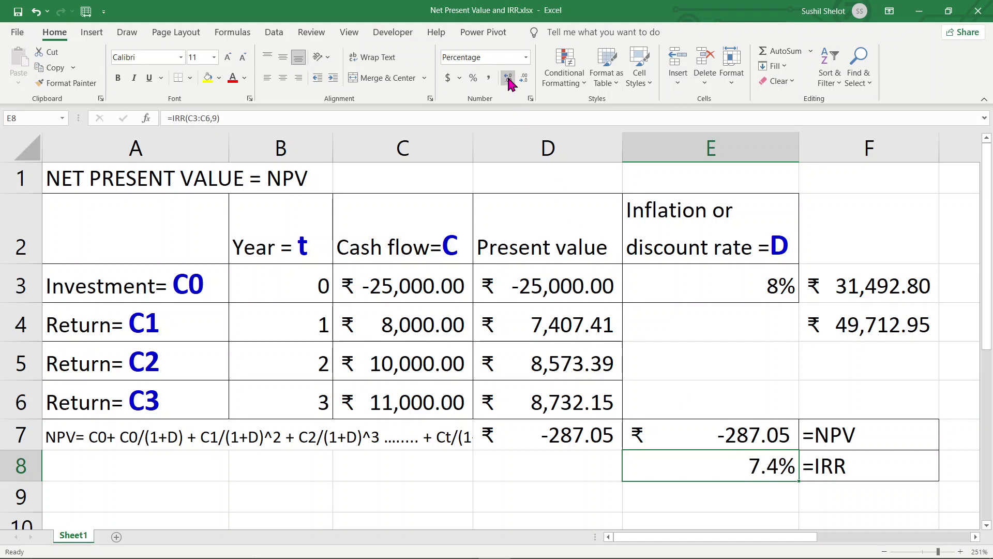
left_click(509, 78)
left_click(508, 79)
left_click(508, 79)
left_click(508, 78)
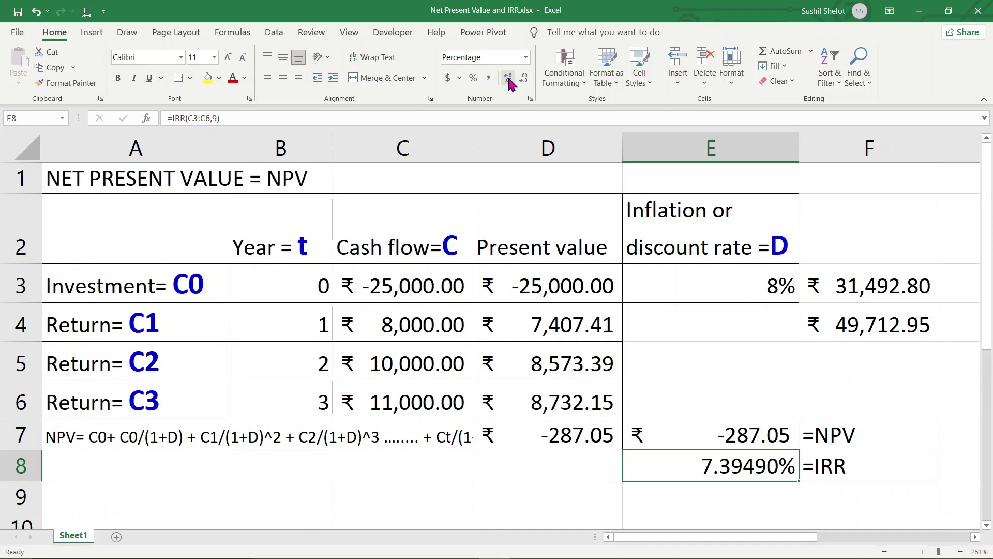
- Set the discount rate in cell E3 to 7.39490%, matching the IRR in E8
left_click(735, 282)
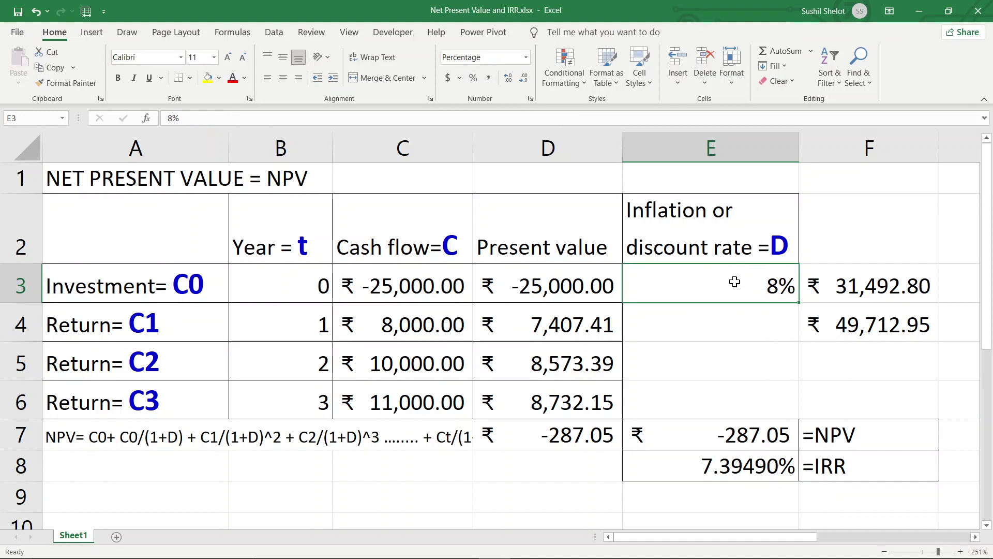
type("7.3")
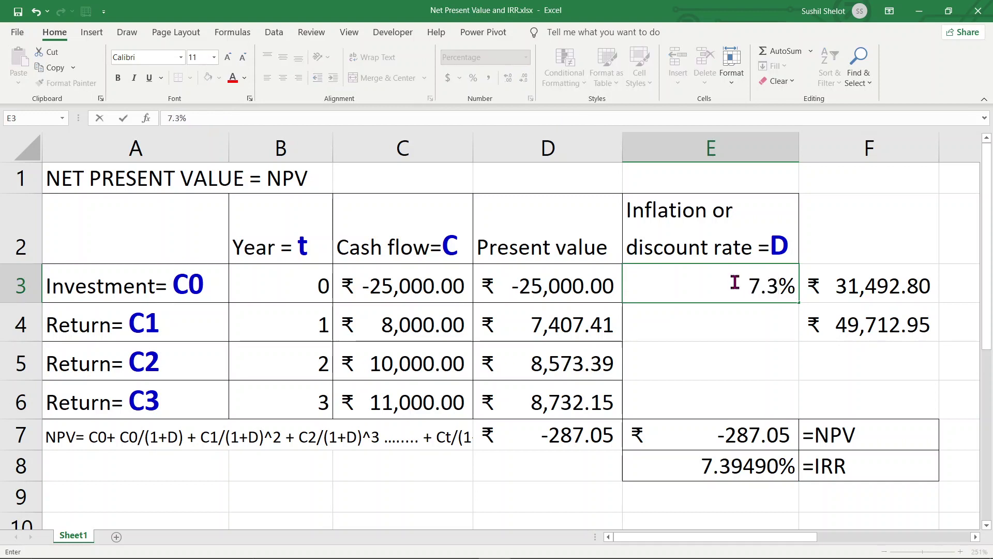
type("9490")
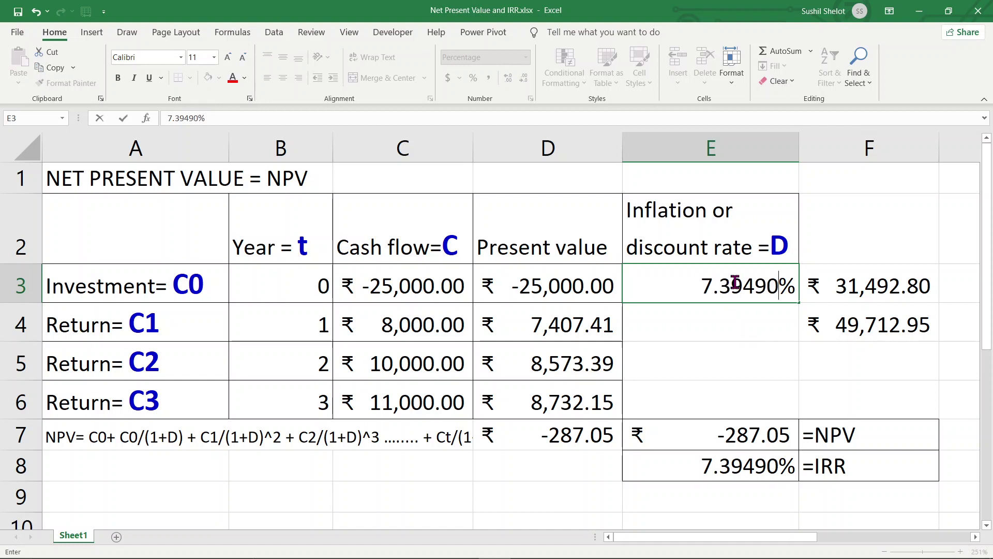
key("Return")
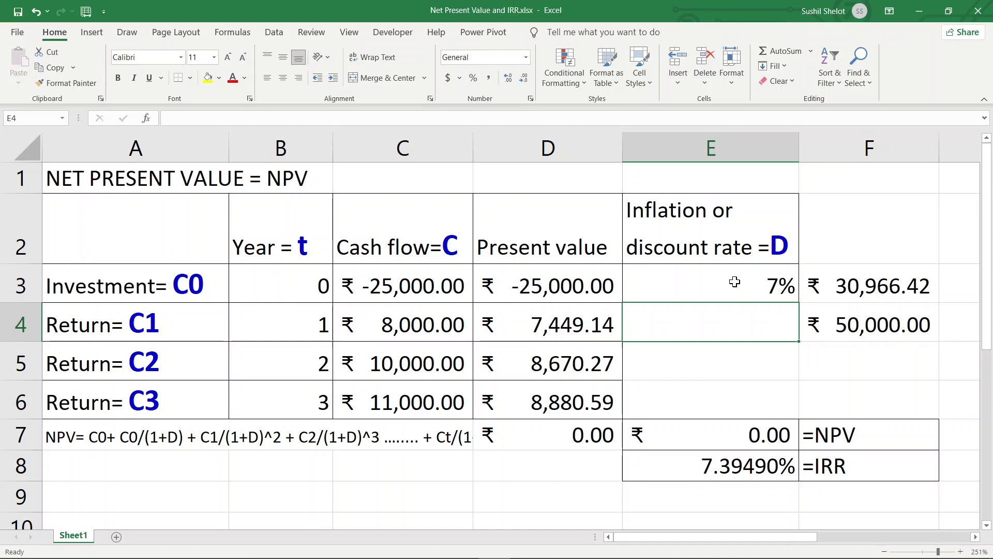
- Show the discount rate in cell E3 with six decimal places
left_click(734, 281)
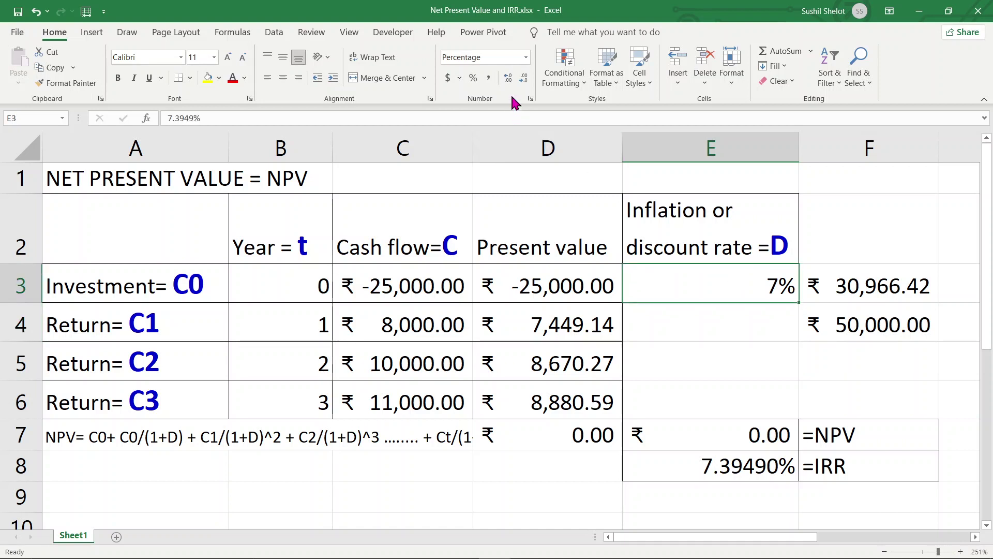
left_click(509, 78)
left_click(509, 79)
left_click(508, 78)
left_click(508, 78)
left_click(508, 78)
left_click(509, 78)
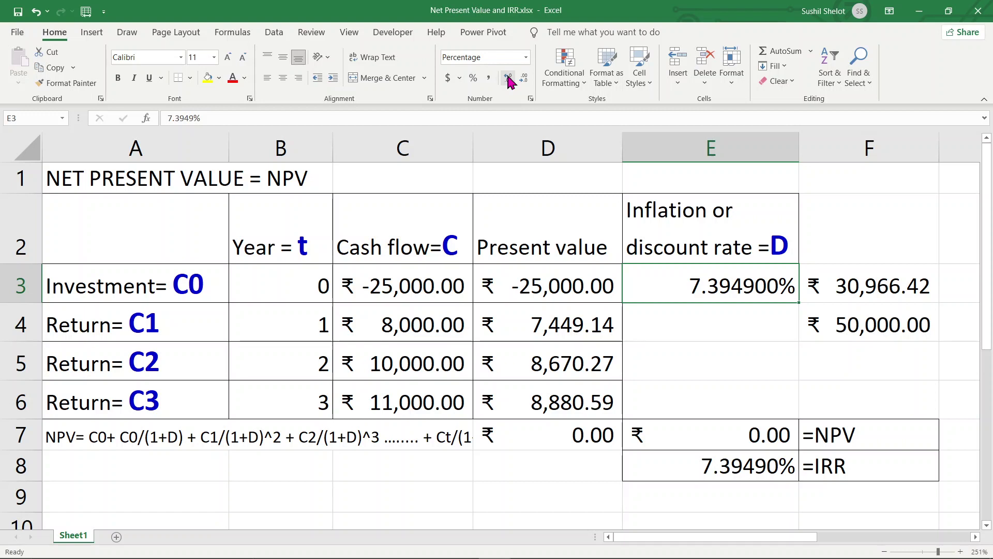
- Review the NPV formula text in A7, the discount rate in E3 and the summed present value in D7
left_click(116, 436)
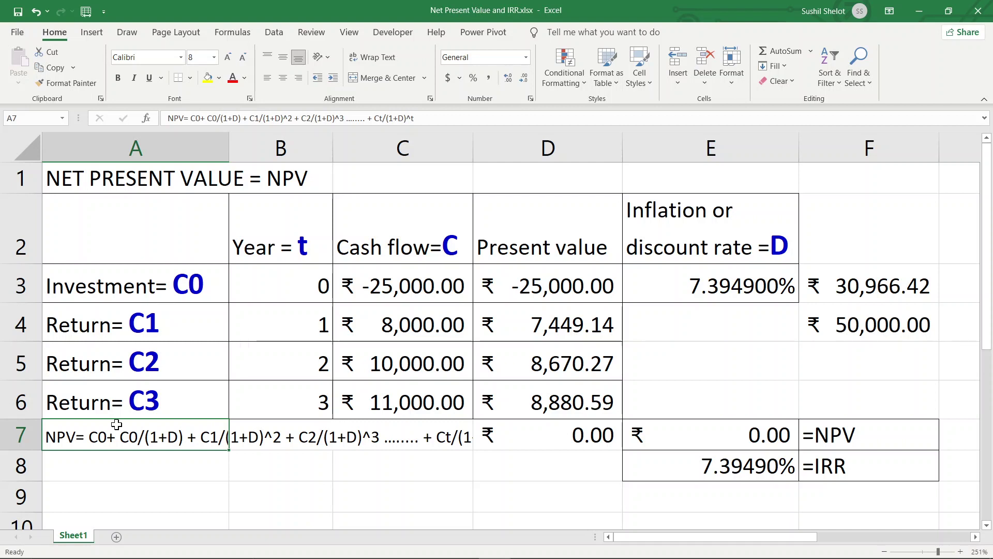
left_click(722, 286)
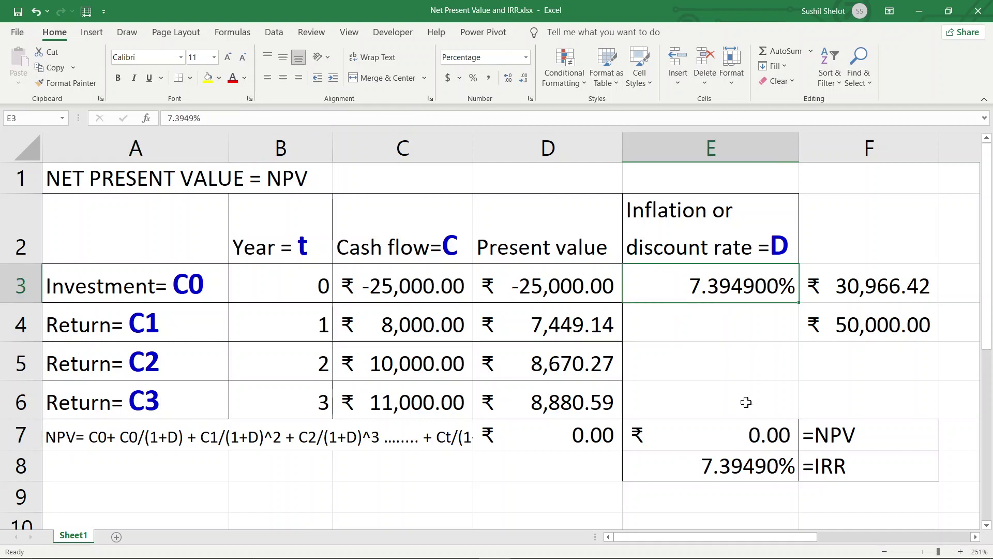
left_click(594, 435)
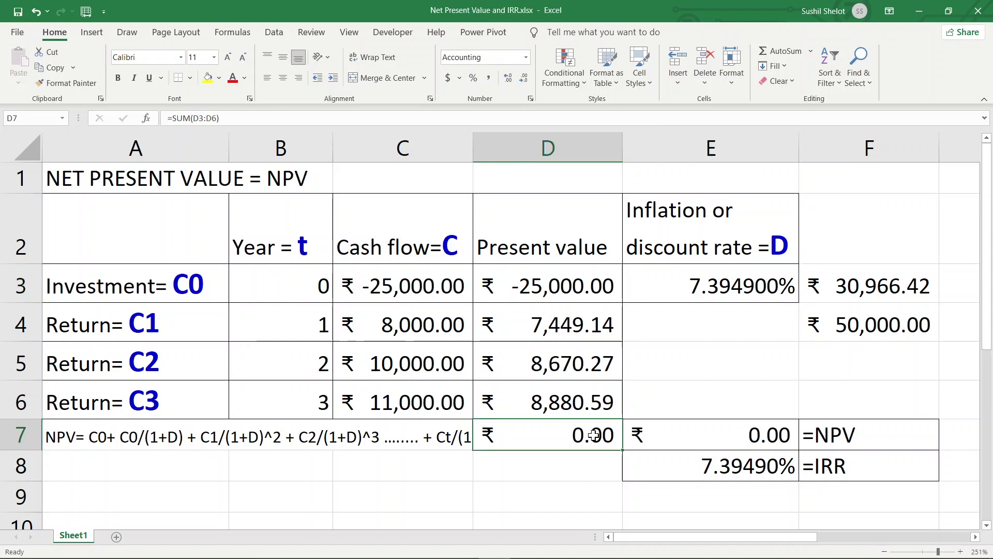